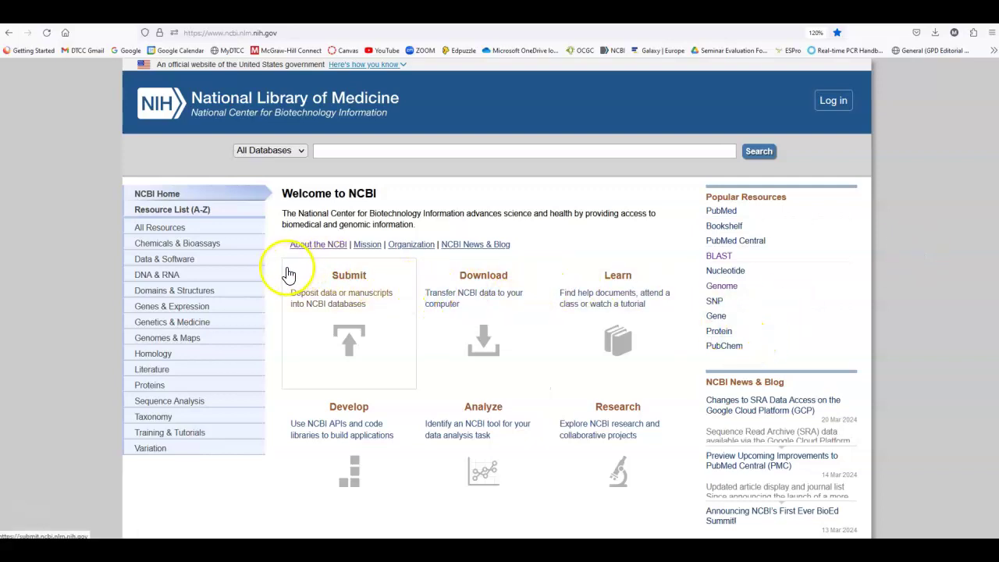
Step: Go from NCBI's Genes & Expression guide to the Gene Expression Omnibus (GEO) Database page
{"action": "left_click", "coordinate": [196, 314]}
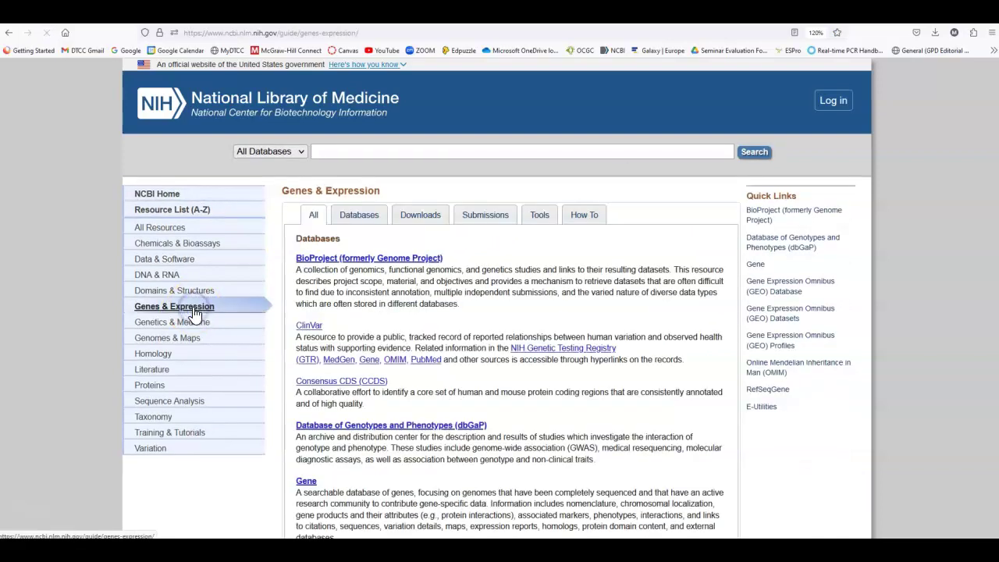
{"action": "scroll", "coordinate": [466, 316], "scroll_direction": "down", "scroll_amount": 5}
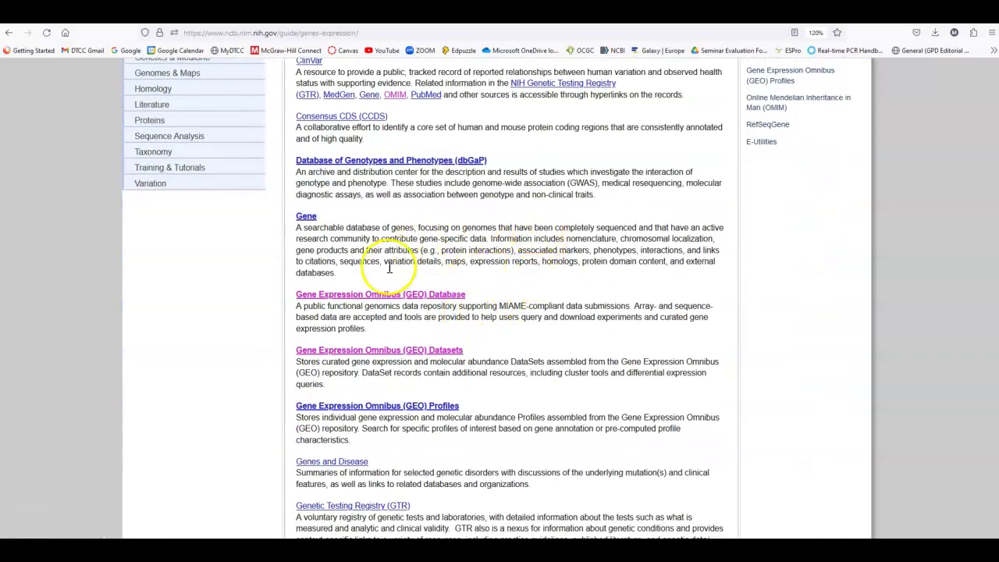
{"action": "left_click", "coordinate": [378, 297]}
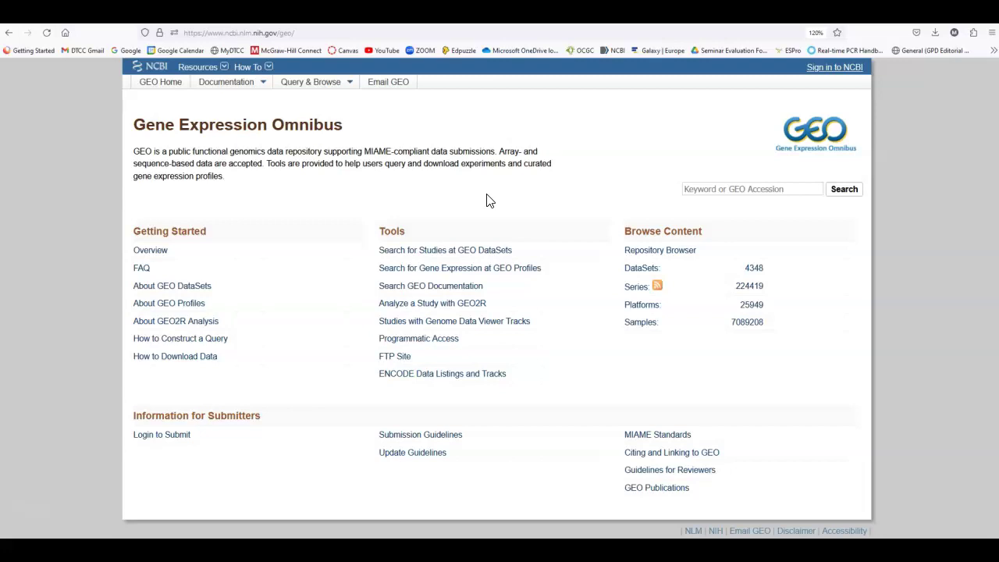
Step: Search GEO for 'smoking cancer' and pick the 16500 DataSets results
{"action": "left_click", "coordinate": [708, 190]}
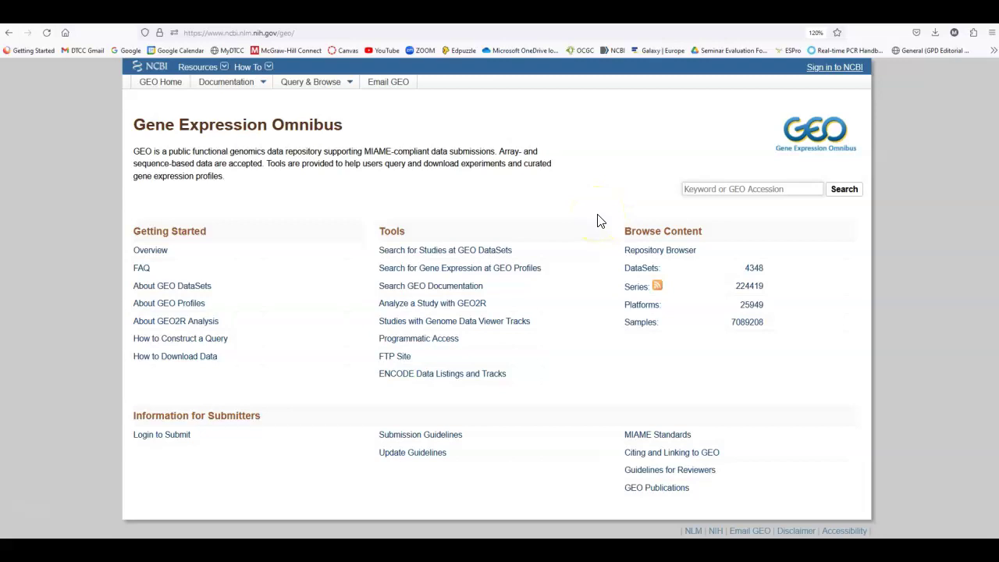
{"action": "type", "text": "smoking cancer"}
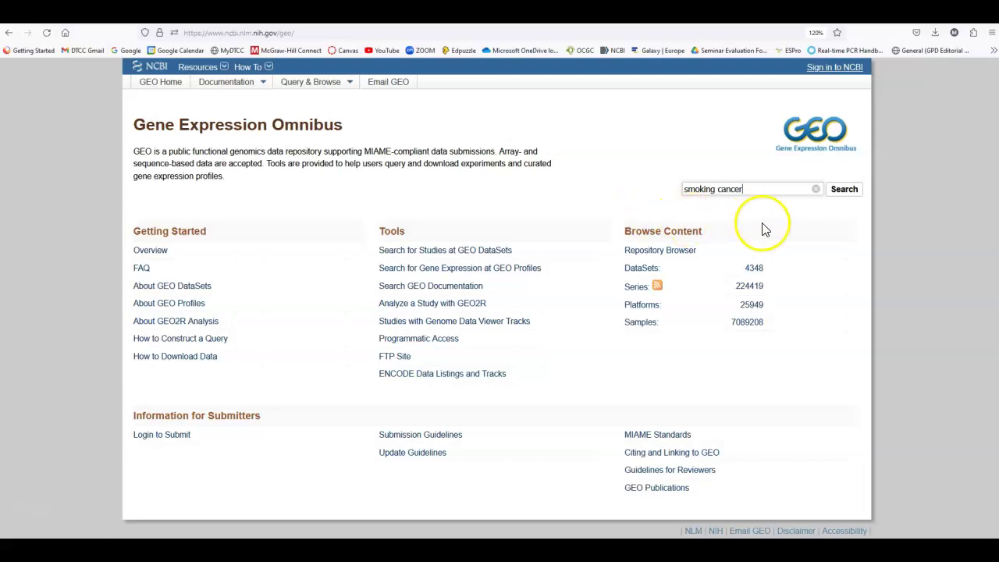
{"action": "left_click", "coordinate": [845, 191]}
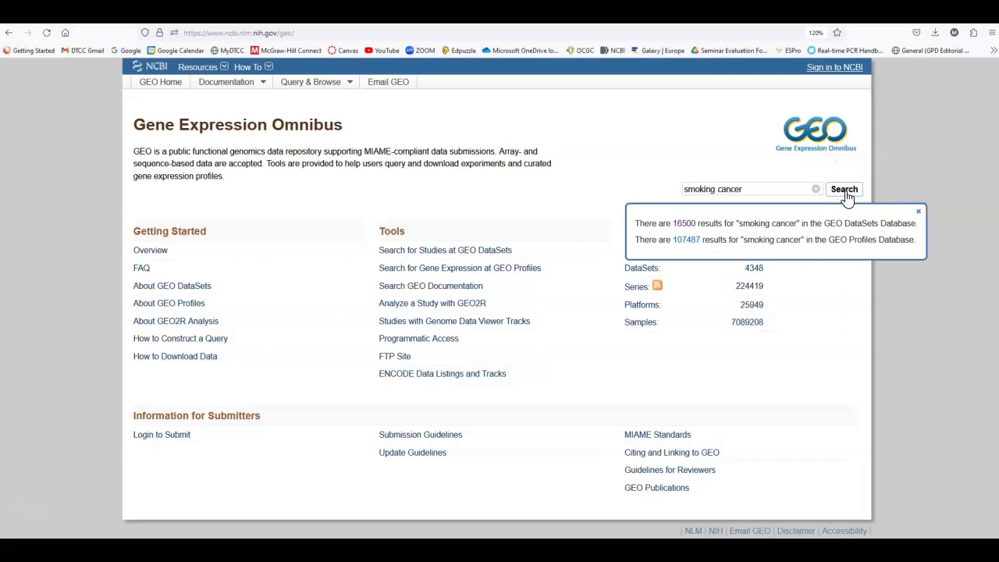
{"action": "left_click", "coordinate": [822, 212]}
Step: Open the smoking cancer DataSets results and scroll down to the e-cigarette smoke study GSE202215
{"action": "left_click", "coordinate": [684, 224]}
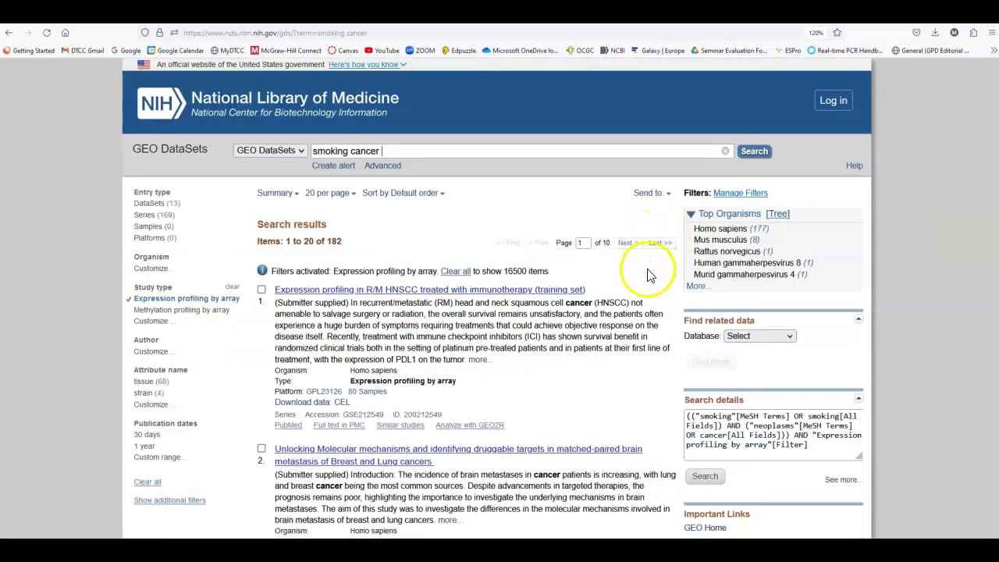
{"action": "scroll", "coordinate": [648, 275], "scroll_direction": "down", "scroll_amount": 1}
{"action": "scroll", "coordinate": [642, 258], "scroll_direction": "down", "scroll_amount": 1}
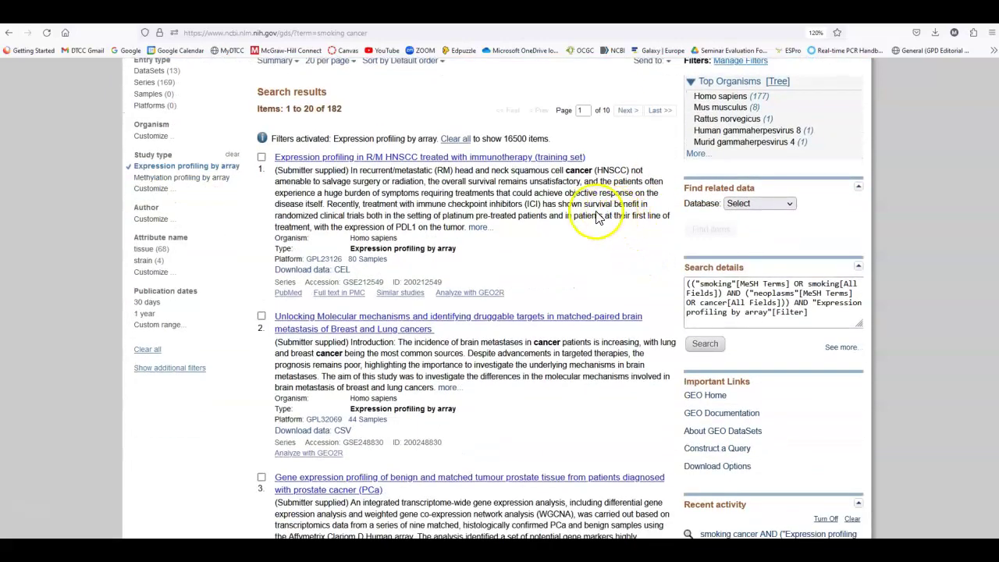
{"action": "scroll", "coordinate": [631, 201], "scroll_direction": "down", "scroll_amount": 3}
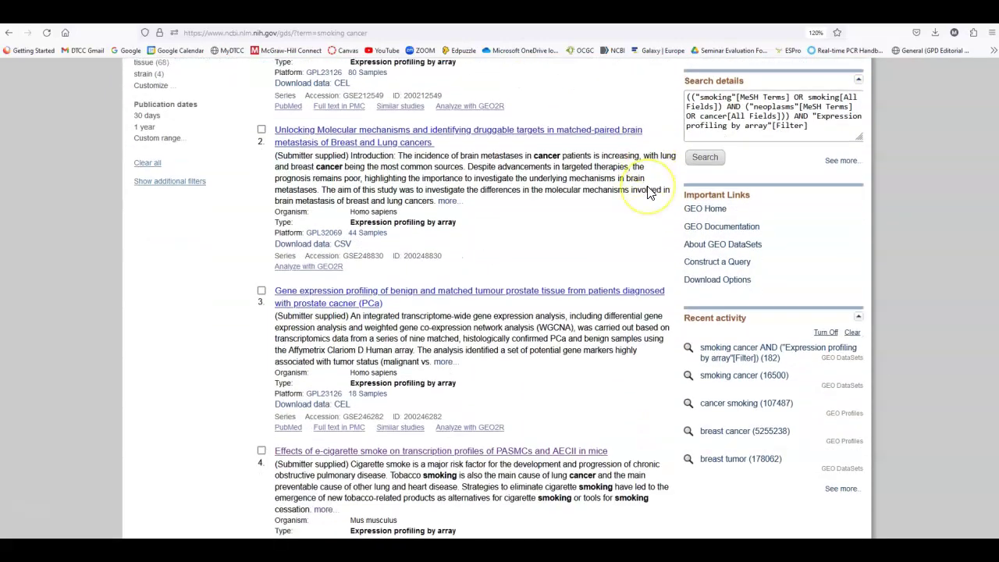
{"action": "scroll", "coordinate": [648, 193], "scroll_direction": "down", "scroll_amount": 4}
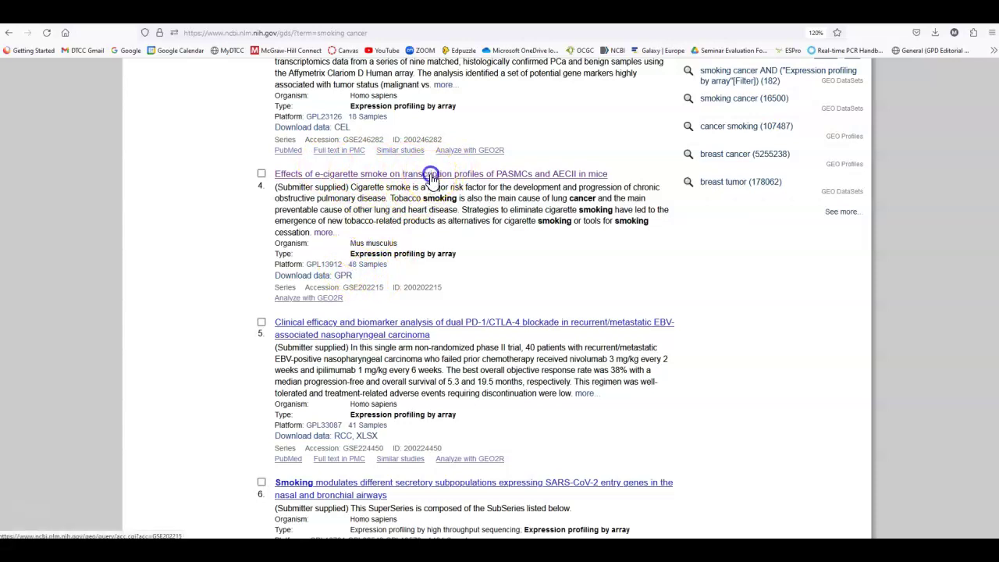
Step: Open GSE202215 and highlight the PASMC and AECII abbreviations in its summary
{"action": "left_click", "coordinate": [432, 175]}
{"action": "scroll", "coordinate": [648, 260], "scroll_direction": "down", "scroll_amount": 1}
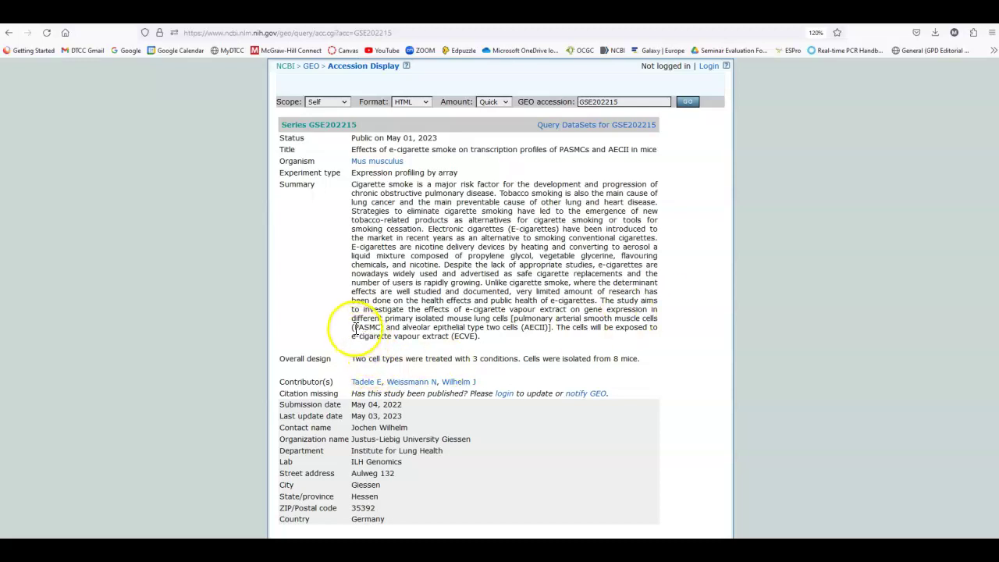
{"action": "left_click_drag", "start_coordinate": [352, 327], "coordinate": [383, 327]}
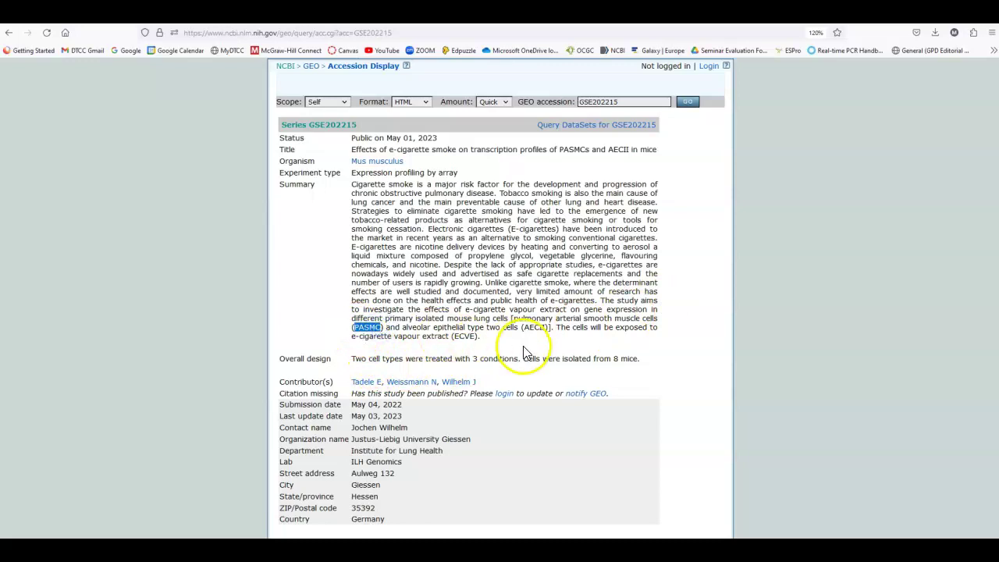
{"action": "left_click_drag", "start_coordinate": [521, 328], "coordinate": [552, 328]}
{"action": "left_click", "coordinate": [547, 328]}
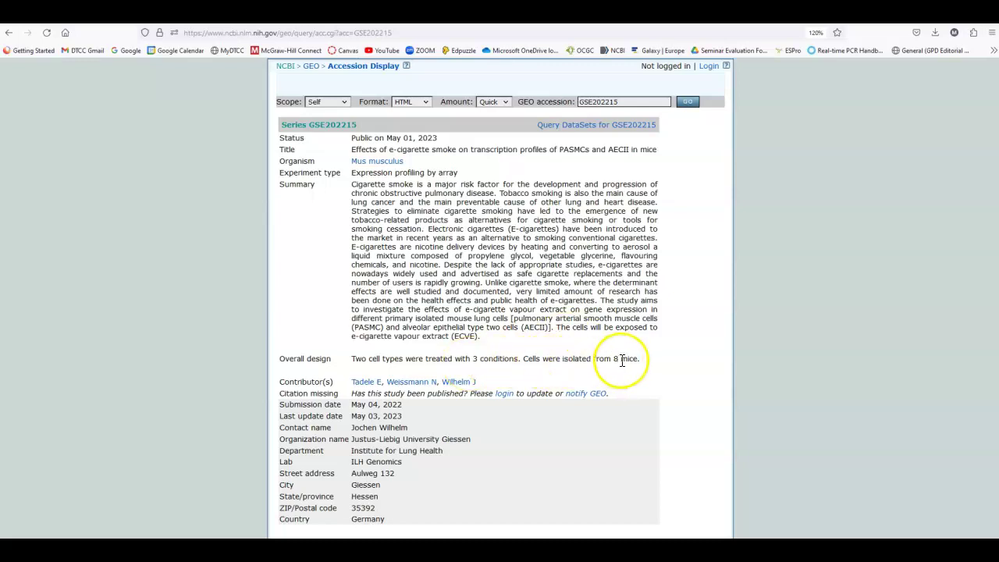
Step: Scroll the GSE202215 record down to the Analyze with GEO2R button
{"action": "scroll", "coordinate": [651, 362], "scroll_direction": "down", "scroll_amount": 1}
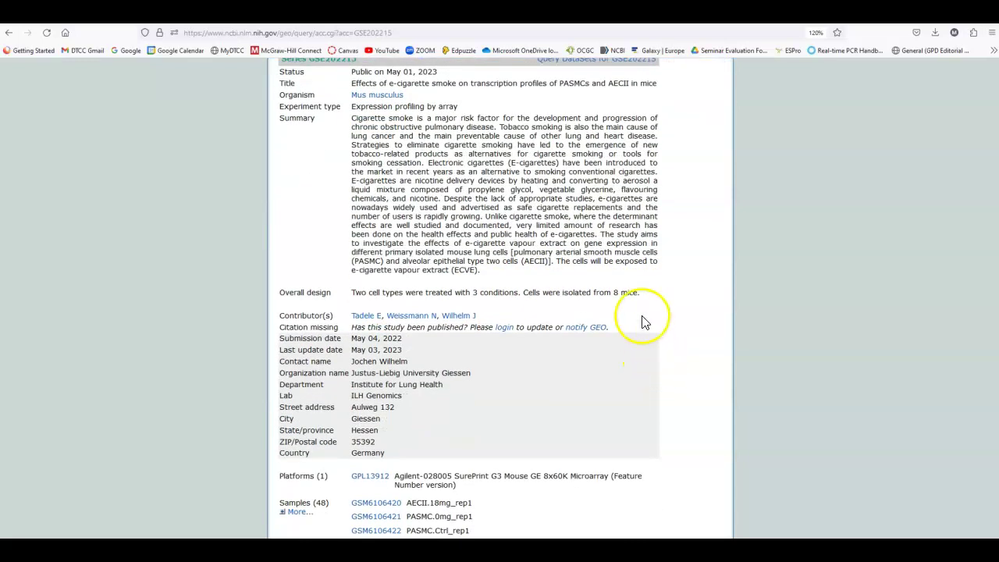
{"action": "scroll", "coordinate": [636, 199], "scroll_direction": "up", "scroll_amount": 2}
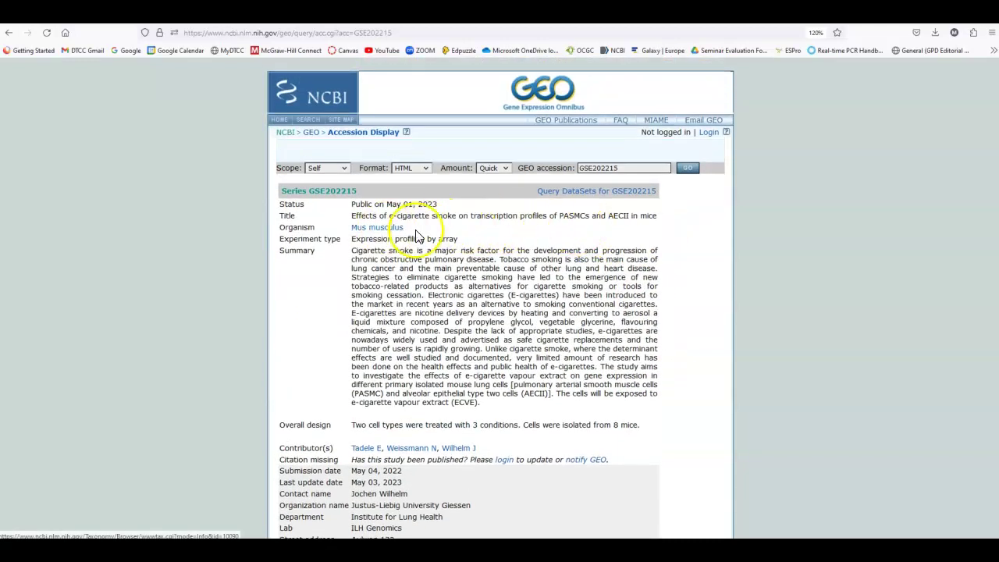
{"action": "scroll", "coordinate": [673, 295], "scroll_direction": "down", "scroll_amount": 4}
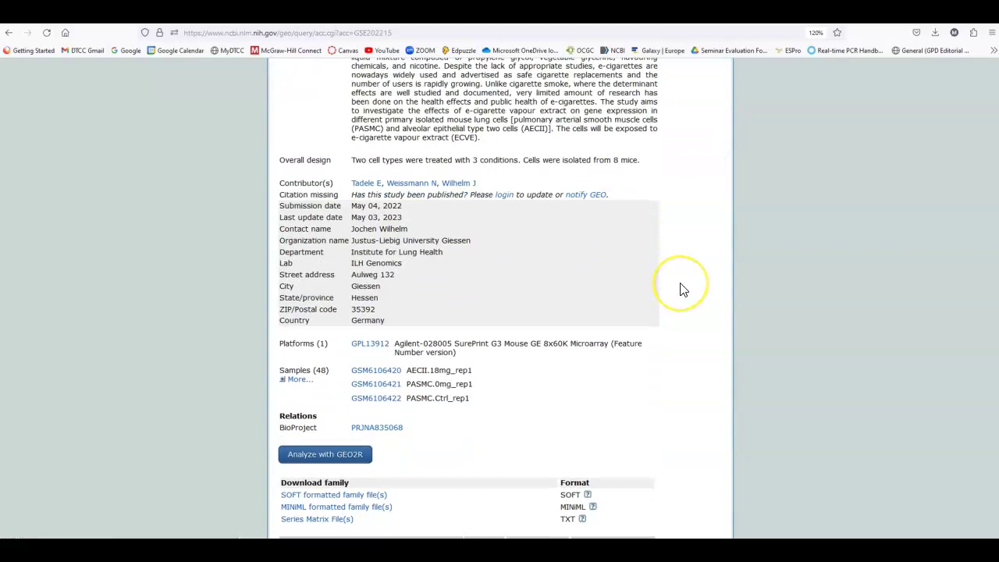
{"action": "scroll", "coordinate": [684, 292], "scroll_direction": "down", "scroll_amount": 1}
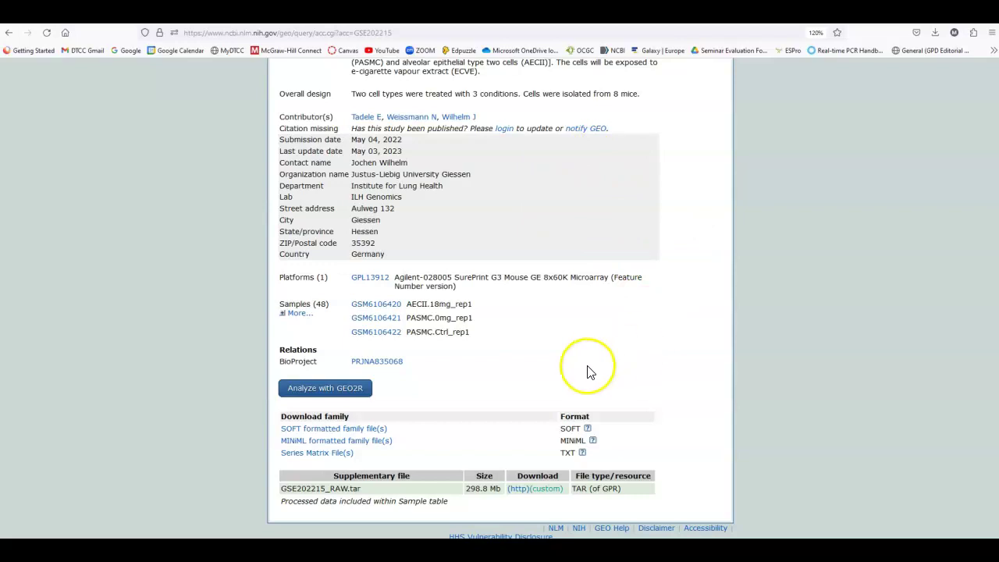
Step: Launch GEO2R for GSE202215 and dismiss the group-naming popup without defining a group
{"action": "left_click", "coordinate": [327, 388]}
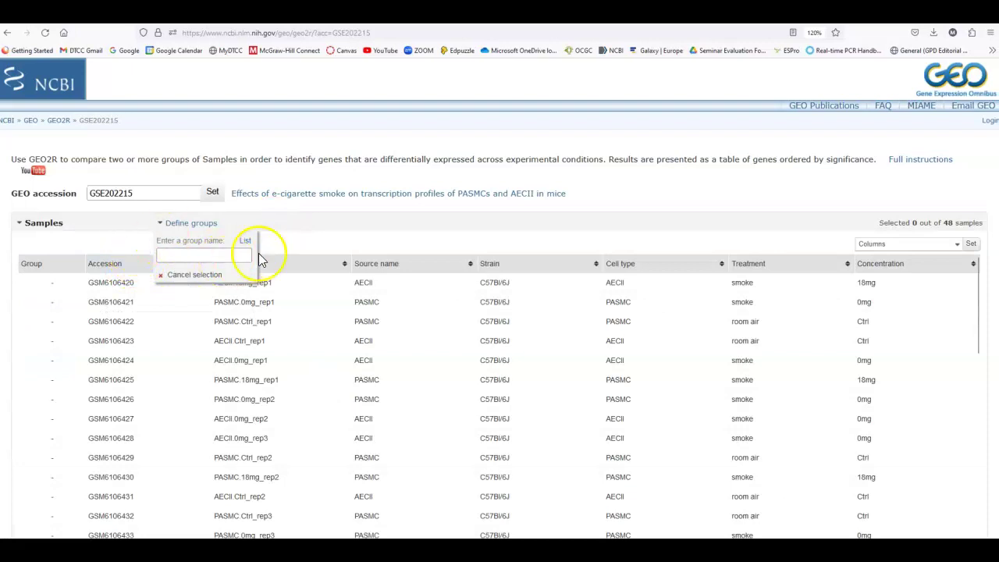
{"action": "scroll", "coordinate": [513, 379], "scroll_direction": "down", "scroll_amount": 2}
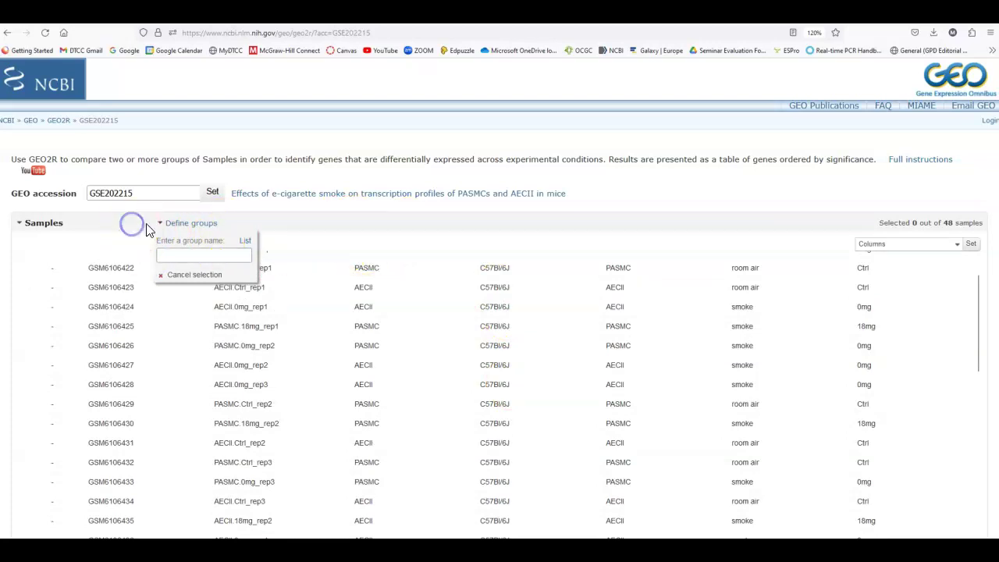
{"action": "left_click", "coordinate": [170, 226]}
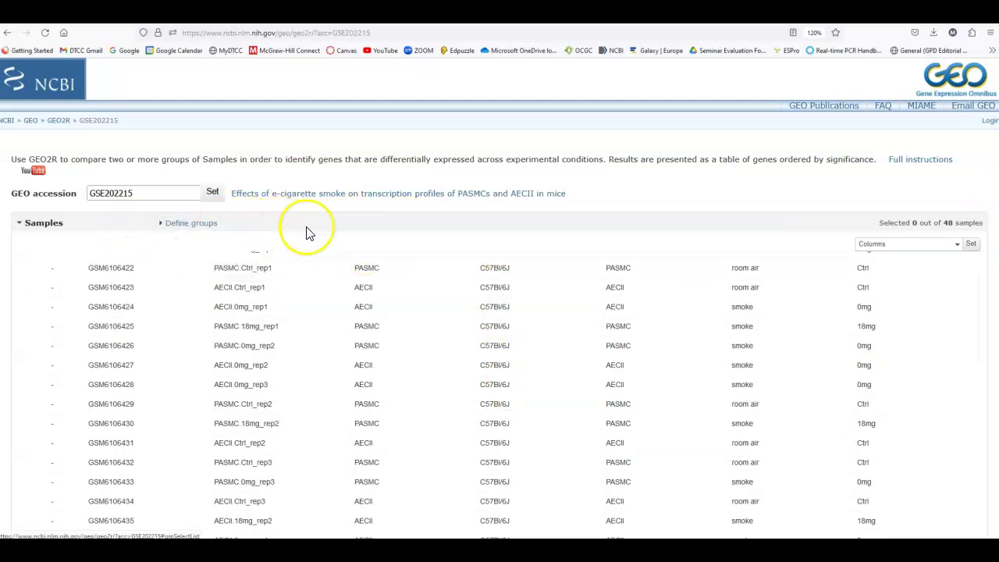
{"action": "scroll", "coordinate": [504, 351], "scroll_direction": "down", "scroll_amount": 1}
{"action": "scroll", "coordinate": [504, 352], "scroll_direction": "up", "scroll_amount": 2}
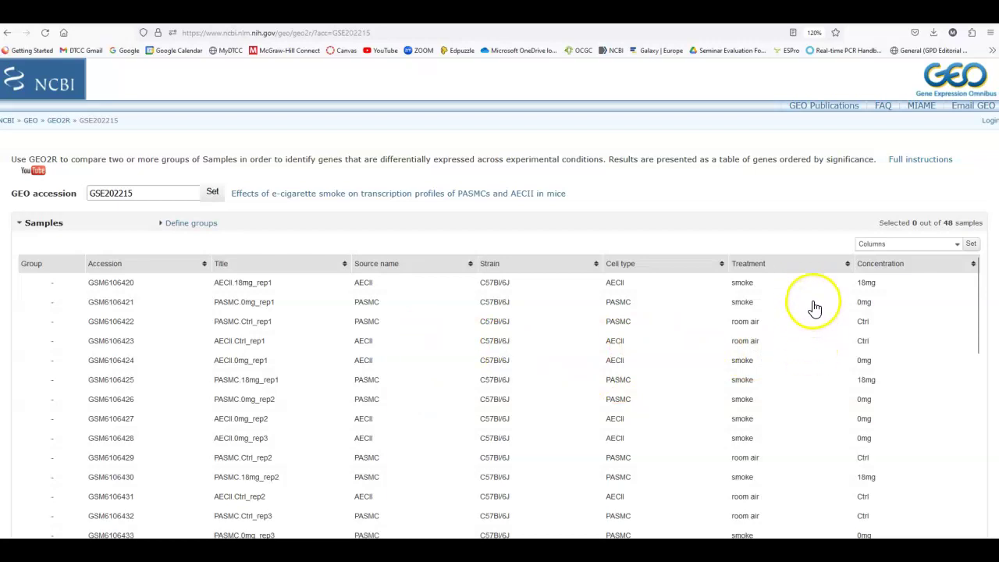
Step: Review the 48-sample table and select sample GSM6106423
{"action": "scroll", "coordinate": [814, 307], "scroll_direction": "down", "scroll_amount": 6}
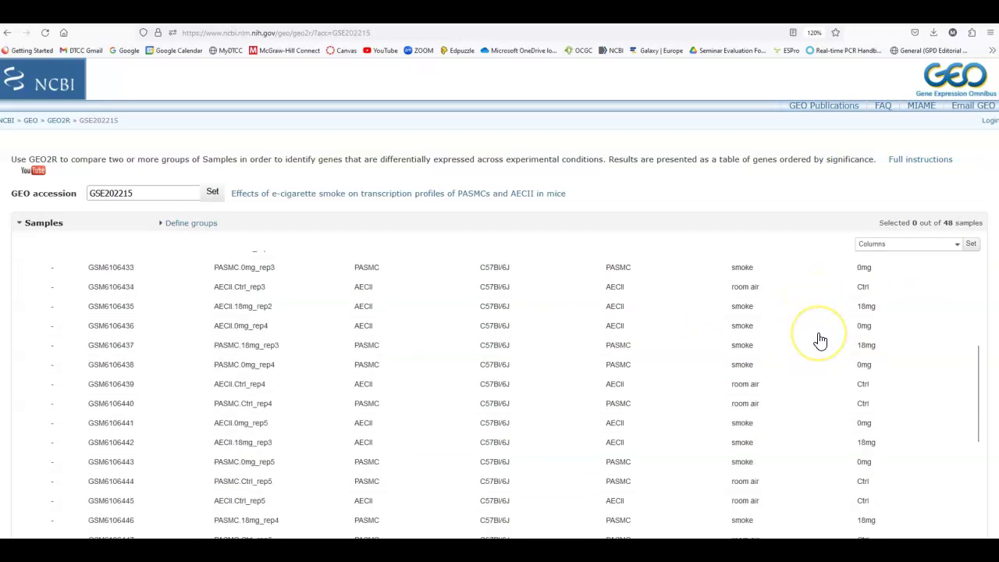
{"action": "scroll", "coordinate": [820, 341], "scroll_direction": "down", "scroll_amount": 7}
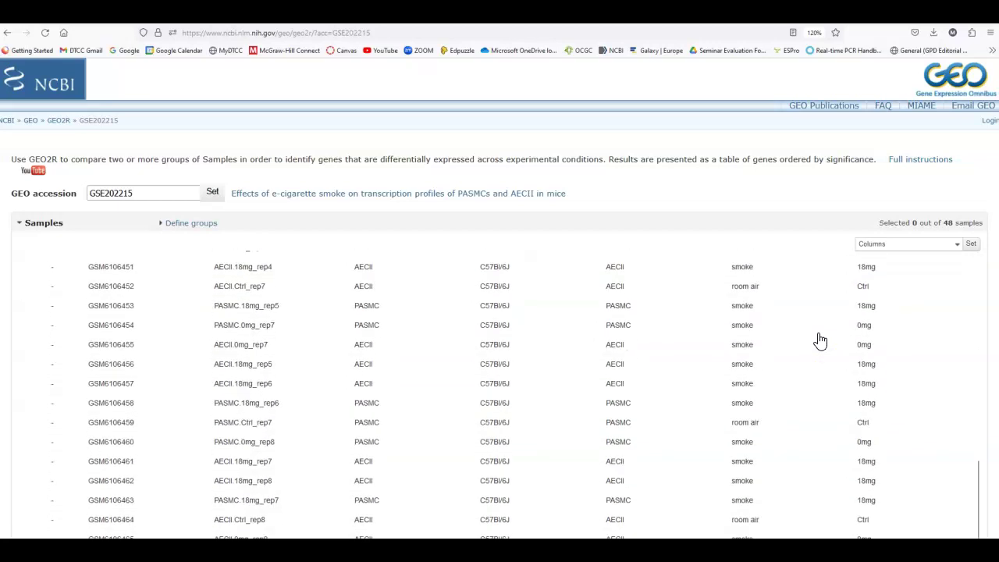
{"action": "scroll", "coordinate": [820, 341], "scroll_direction": "down", "scroll_amount": 3}
{"action": "scroll", "coordinate": [819, 344], "scroll_direction": "up", "scroll_amount": 15}
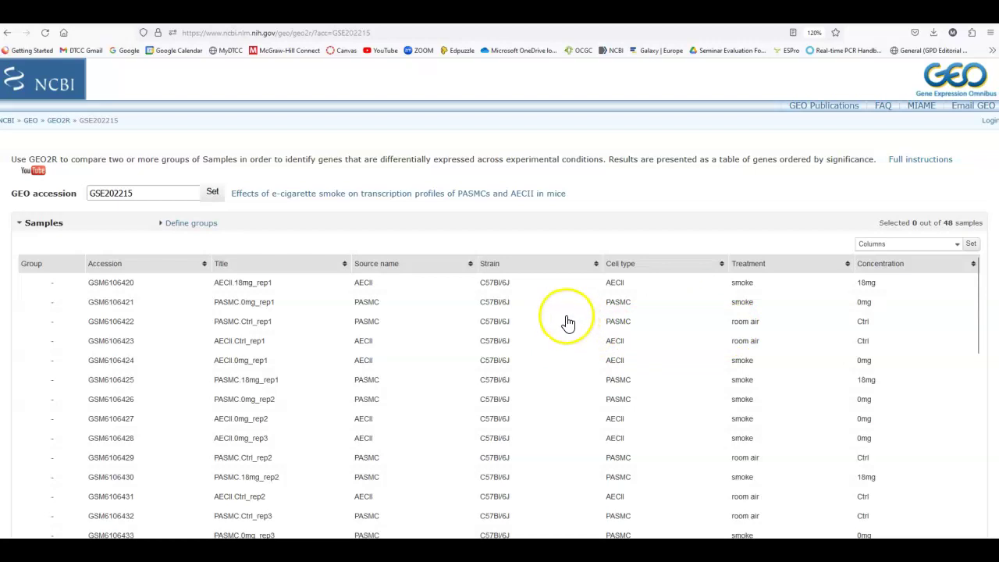
{"action": "scroll", "coordinate": [457, 343], "scroll_direction": "down", "scroll_amount": 2}
{"action": "scroll", "coordinate": [457, 343], "scroll_direction": "up", "scroll_amount": 2}
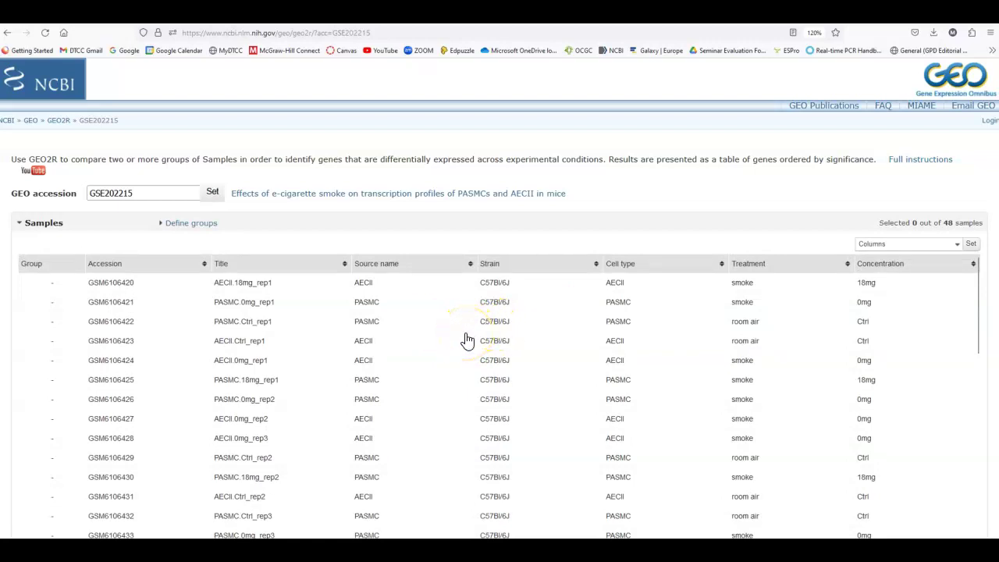
{"action": "left_click", "coordinate": [578, 342]}
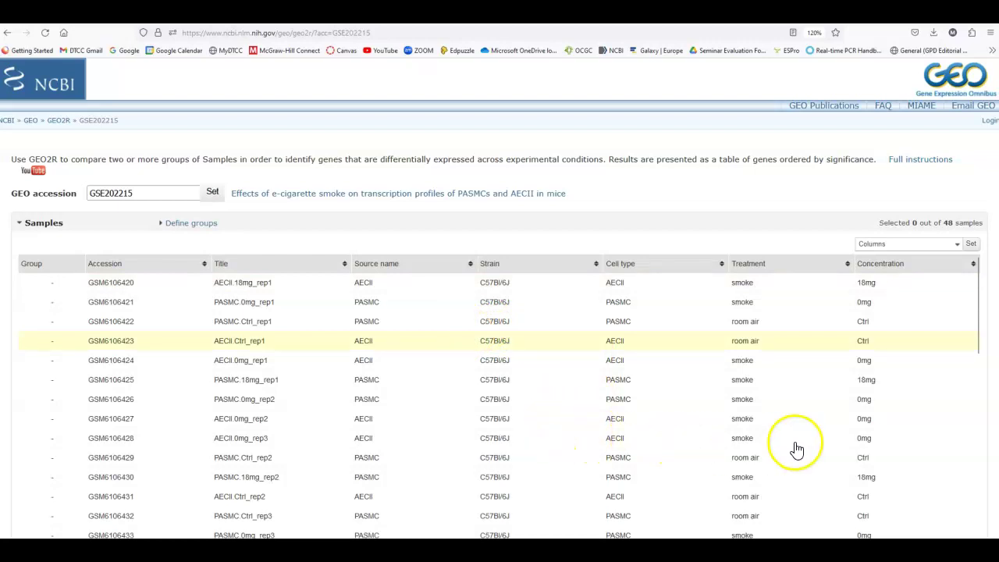
{"action": "left_click", "coordinate": [979, 317]}
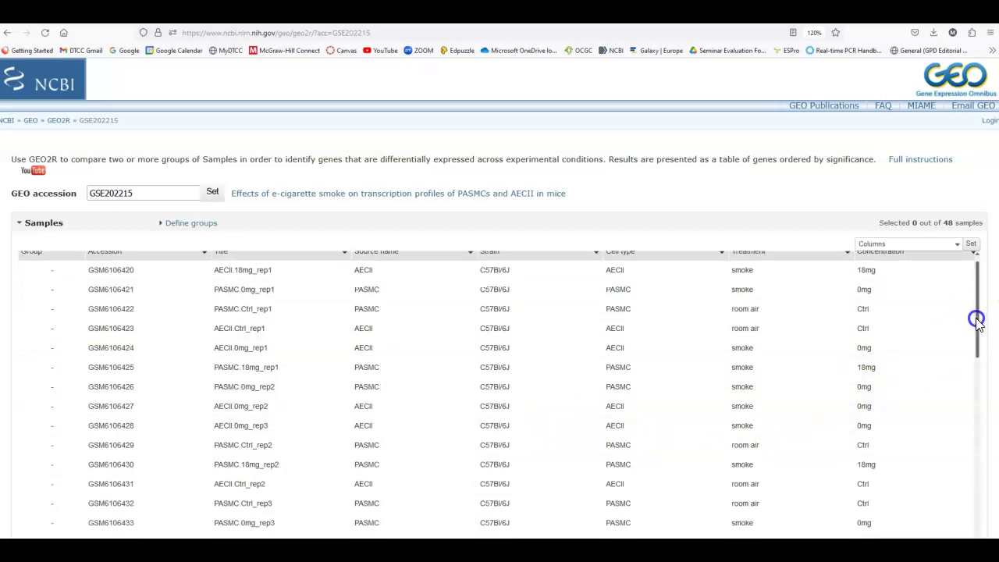
{"action": "left_click_drag", "start_coordinate": [977, 320], "coordinate": [976, 313]}
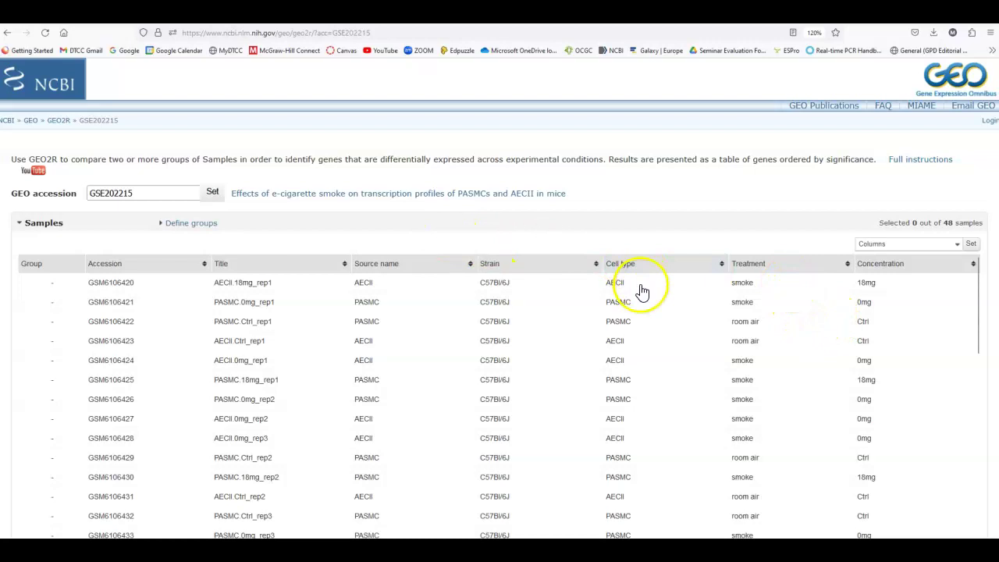
Step: Define two GEO2R groups named 'ACEII-smoke' and 'ACEII-room air'
{"action": "left_click", "coordinate": [204, 223]}
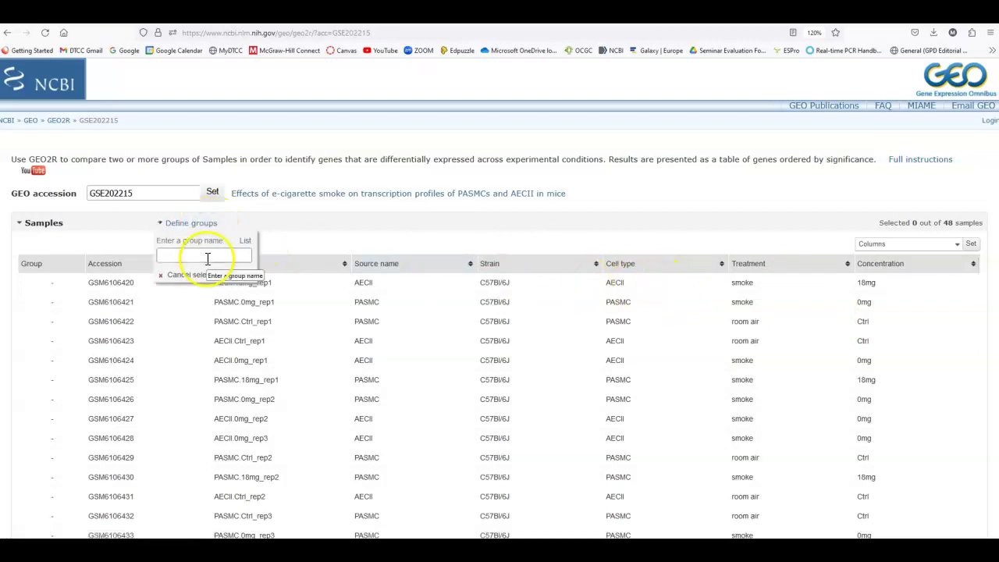
{"action": "left_click", "coordinate": [207, 256]}
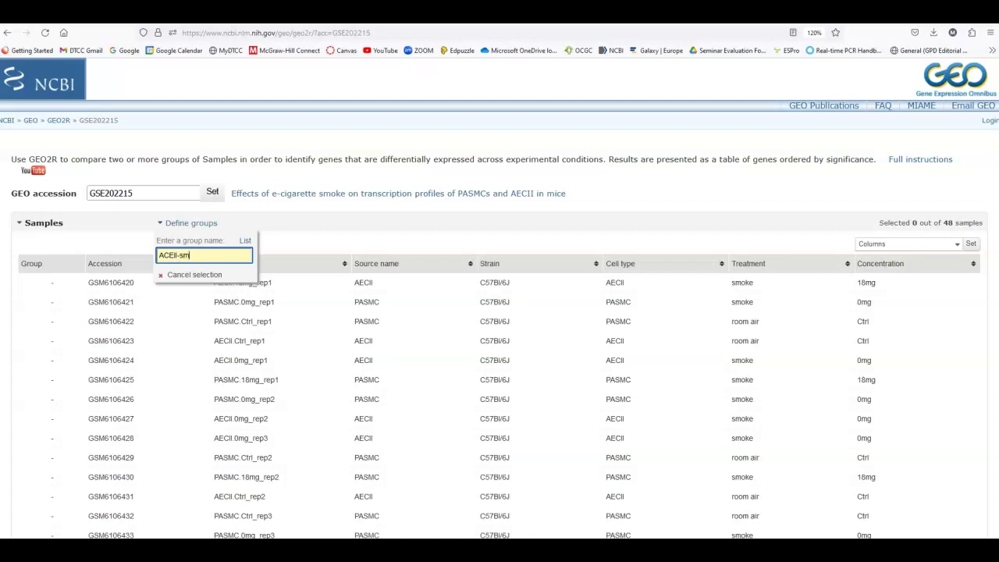
{"action": "left_click", "coordinate": [289, 251]}
{"action": "left_click", "coordinate": [233, 253]}
{"action": "key", "text": "Return"}
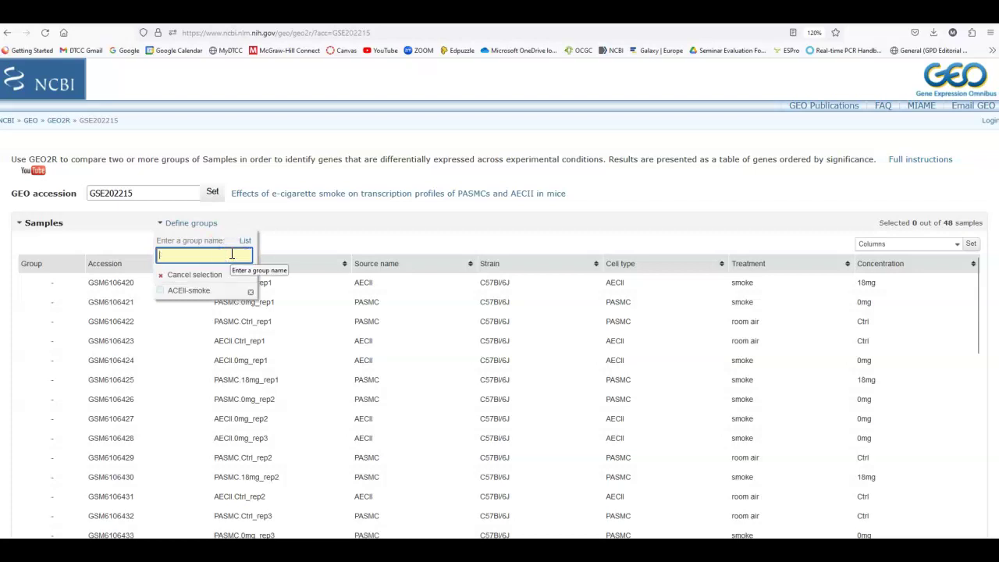
{"action": "left_click", "coordinate": [231, 260]}
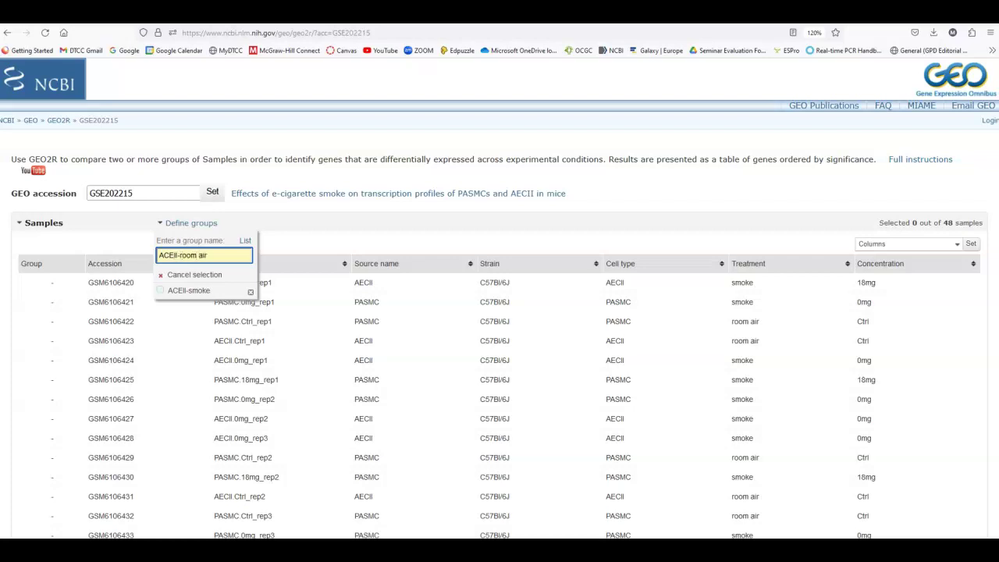
{"action": "type", "text": "ACEII-room air"}
{"action": "key", "text": "Return"}
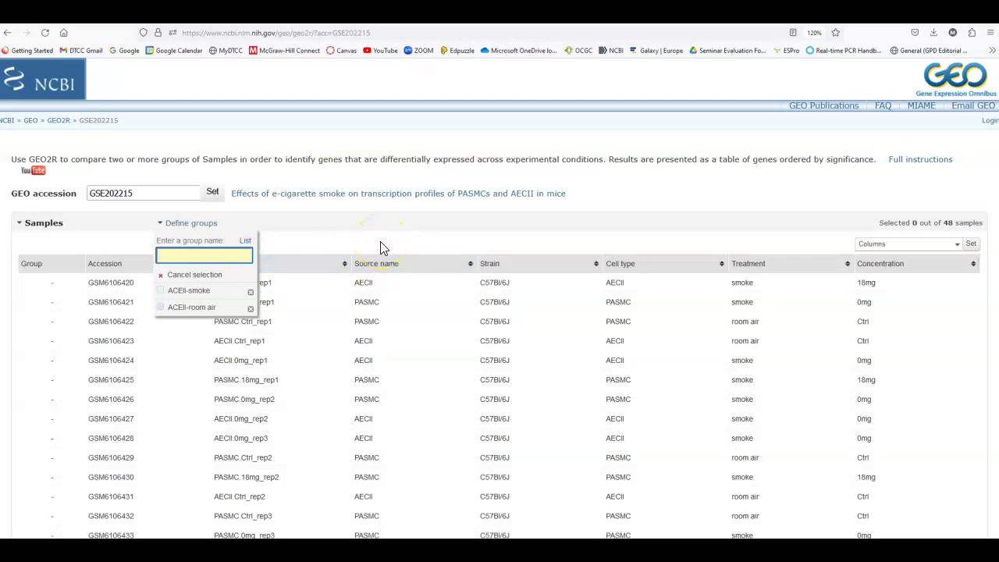
Step: Select AECII smoke samples GSM6106424, GSM6106427 and GSM6106428 in the Samples table
{"action": "left_click", "coordinate": [981, 310]}
{"action": "left_click", "coordinate": [806, 368]}
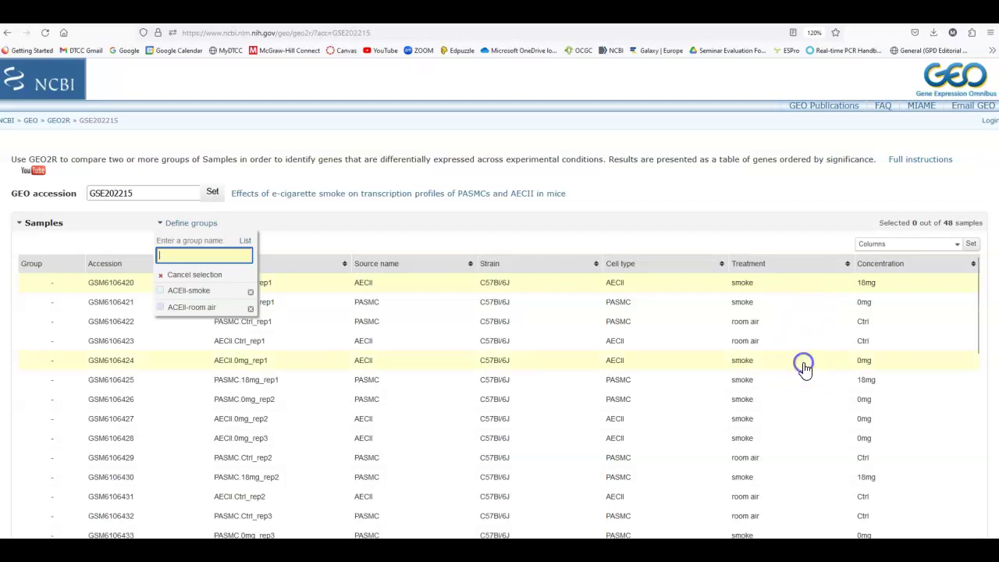
{"action": "left_click", "coordinate": [799, 419]}
{"action": "left_click", "coordinate": [800, 442]}
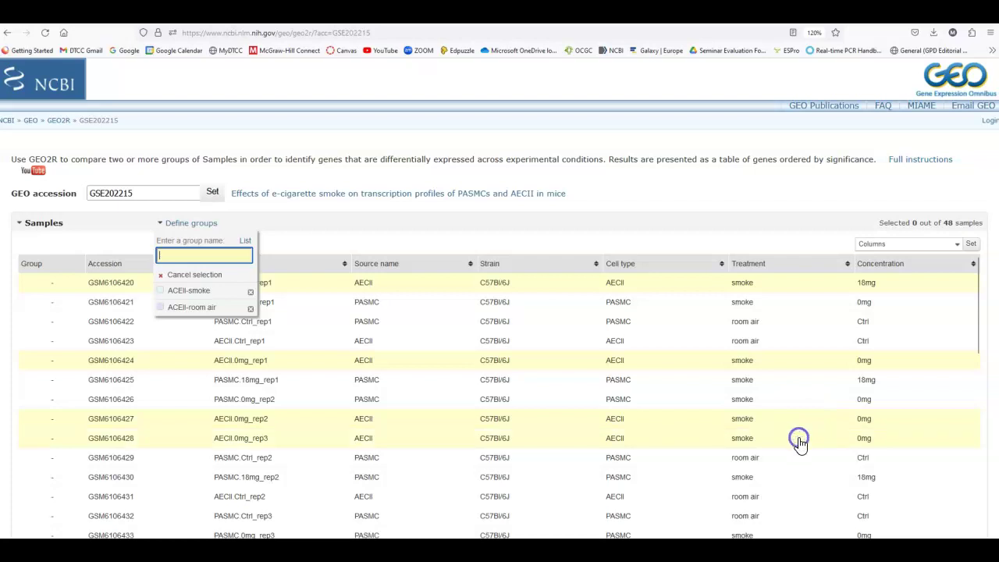
{"action": "left_click", "coordinate": [800, 478]}
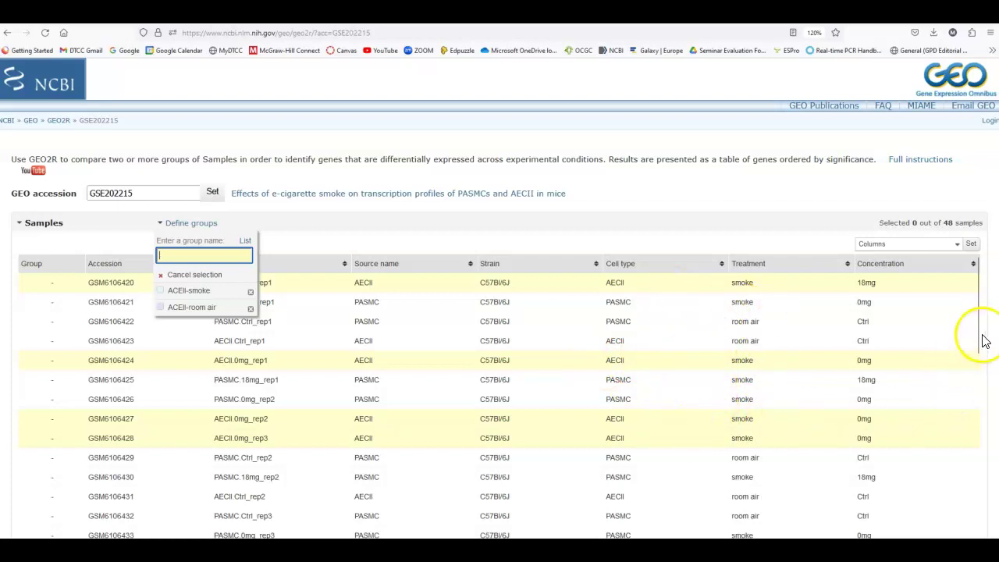
{"action": "left_click_drag", "start_coordinate": [976, 328], "coordinate": [975, 301]}
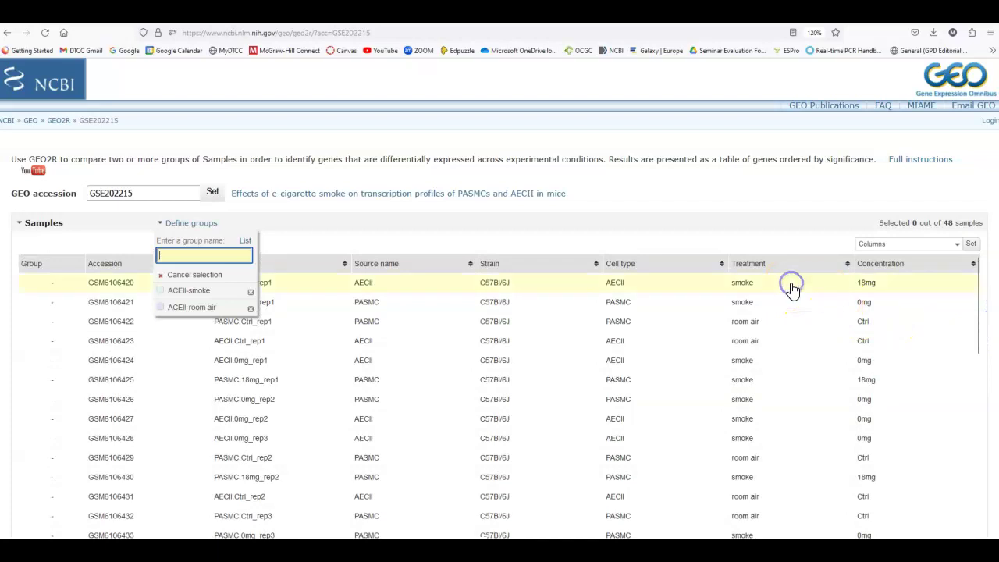
{"action": "left_click", "coordinate": [774, 344]}
{"action": "left_click", "coordinate": [774, 364]}
{"action": "left_click", "coordinate": [775, 424]}
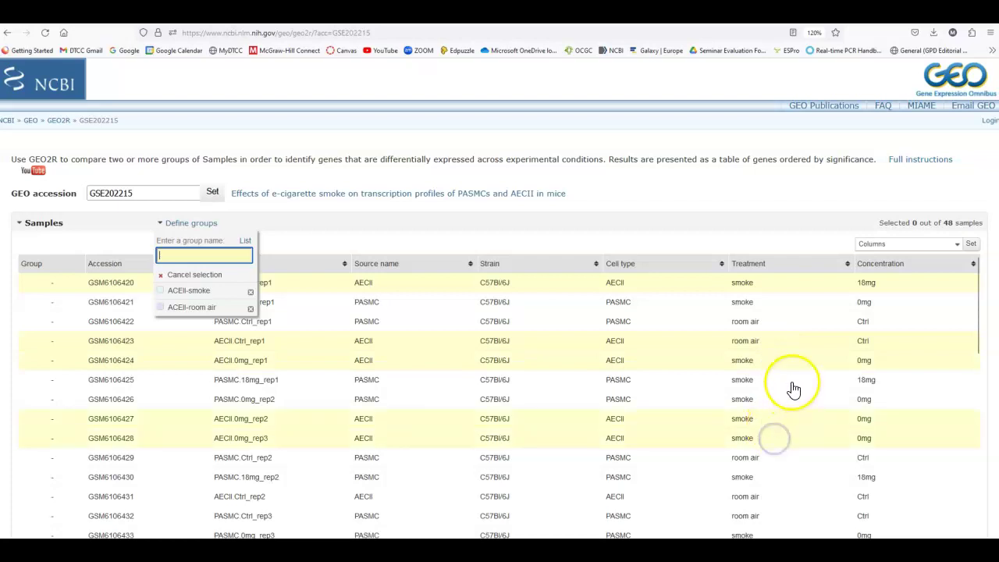
Step: Reselect GSM6106420, GSM6106424, GSM6106427 and GSM6106428 and assign them to ACEII-smoke
{"action": "left_click", "coordinate": [783, 286]}
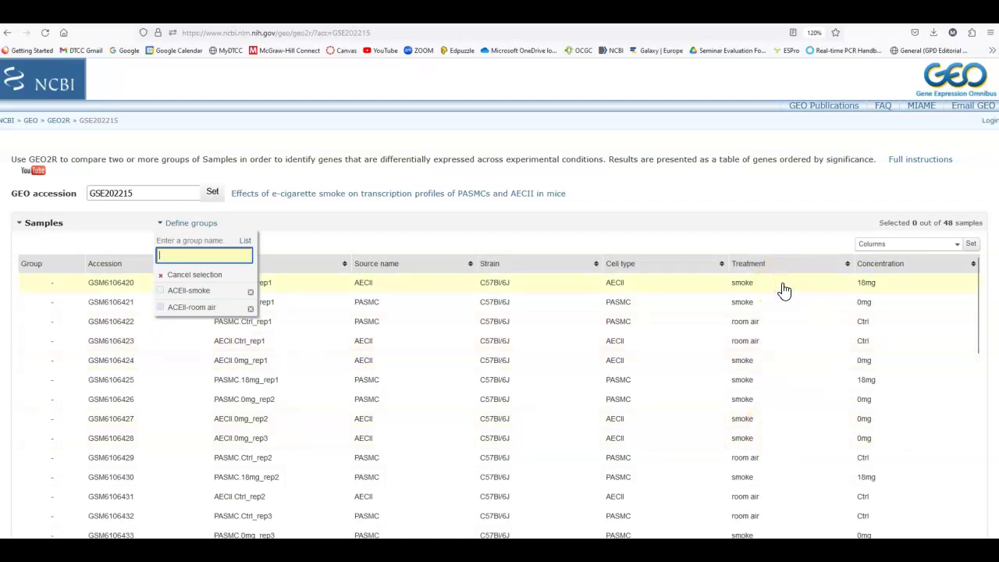
{"action": "left_click_drag", "start_coordinate": [784, 296], "coordinate": [784, 367]}
{"action": "left_click", "coordinate": [784, 364], "text": "ctrl"}
{"action": "left_click", "coordinate": [775, 418], "text": "ctrl"}
{"action": "left_click", "coordinate": [774, 442], "text": "ctrl"}
{"action": "left_click", "coordinate": [771, 498], "text": "ctrl"}
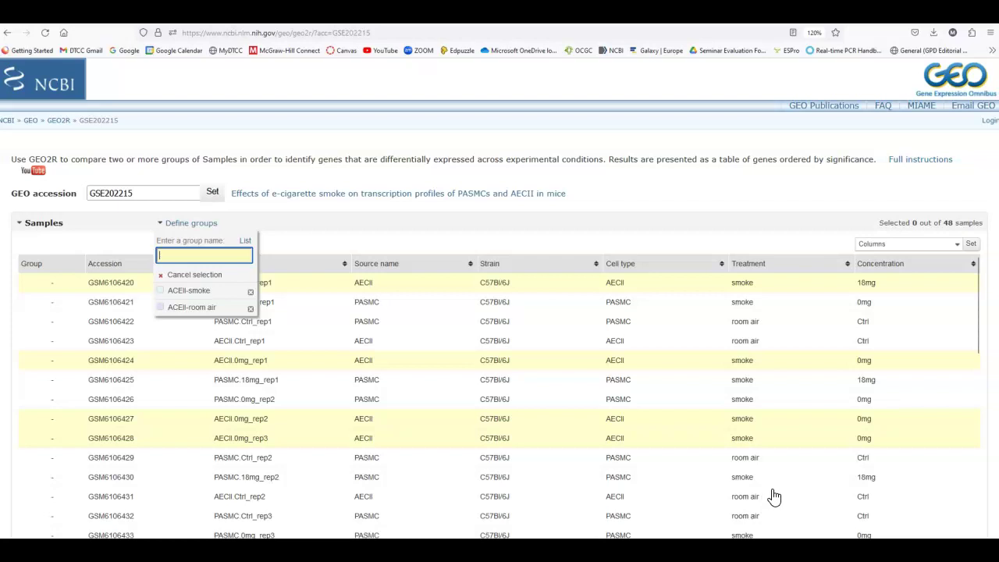
{"action": "left_click", "coordinate": [787, 490], "text": "ctrl"}
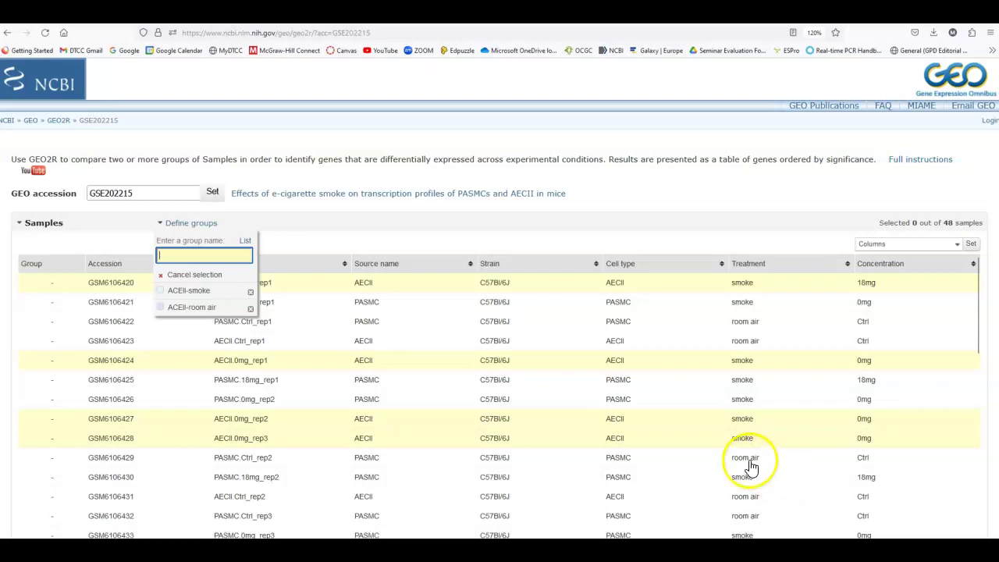
{"action": "left_click", "coordinate": [209, 295]}
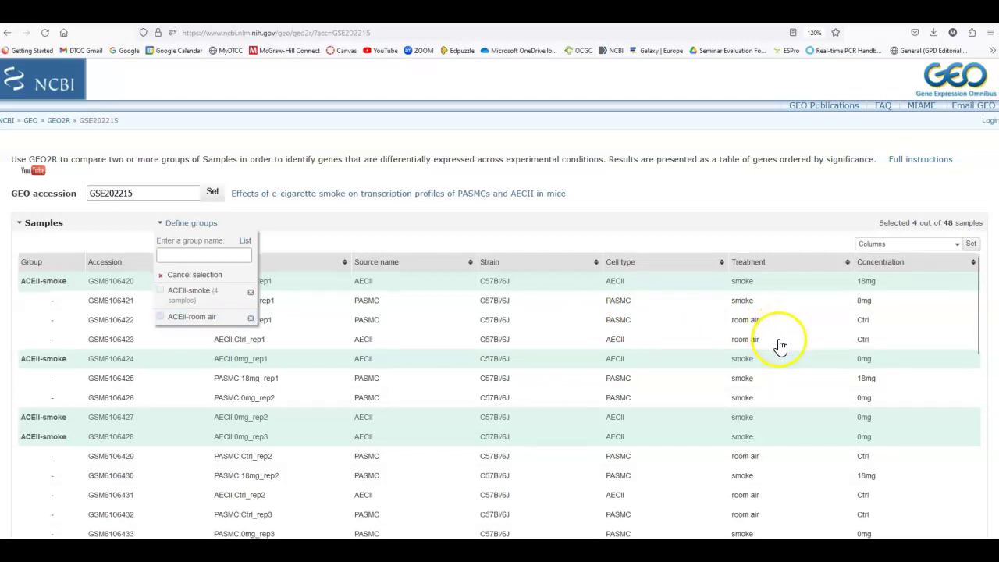
Step: Select room-air samples GSM6106431, GSM6106434, GSM6106439 and GSM6106445 in the Samples table
{"action": "scroll", "coordinate": [781, 344], "scroll_direction": "down", "scroll_amount": 5}
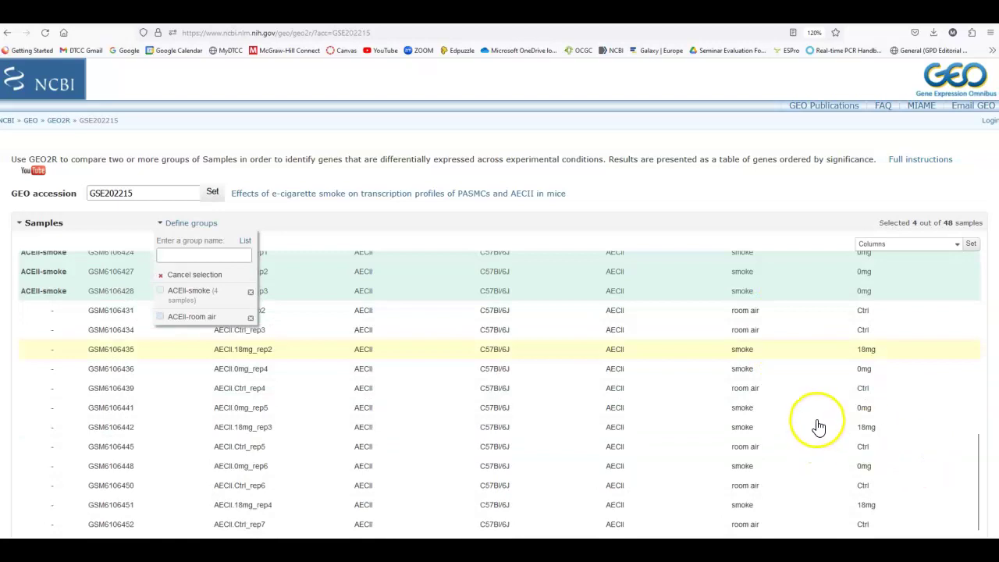
{"action": "scroll", "coordinate": [819, 427], "scroll_direction": "up", "scroll_amount": 1}
{"action": "scroll", "coordinate": [819, 427], "scroll_direction": "up", "scroll_amount": 5}
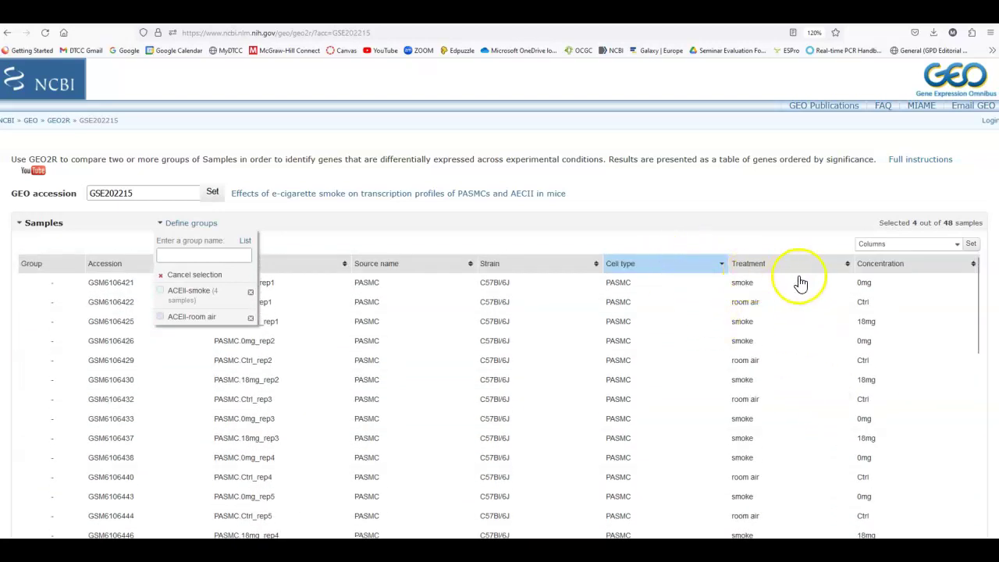
{"action": "scroll", "coordinate": [820, 310], "scroll_direction": "down", "scroll_amount": 5}
{"action": "scroll", "coordinate": [822, 311], "scroll_direction": "down", "scroll_amount": 4}
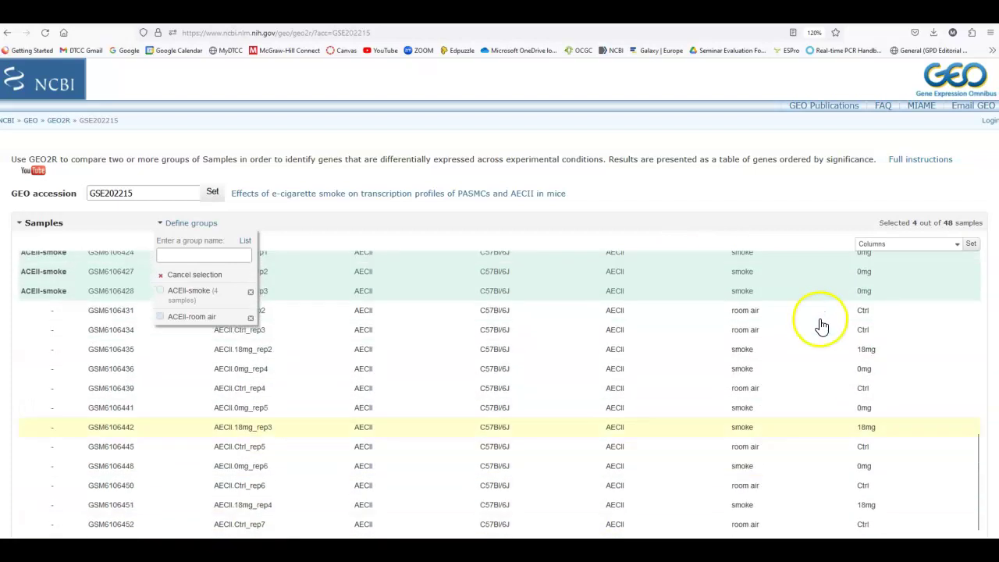
{"action": "scroll", "coordinate": [832, 351], "scroll_direction": "down", "scroll_amount": 1}
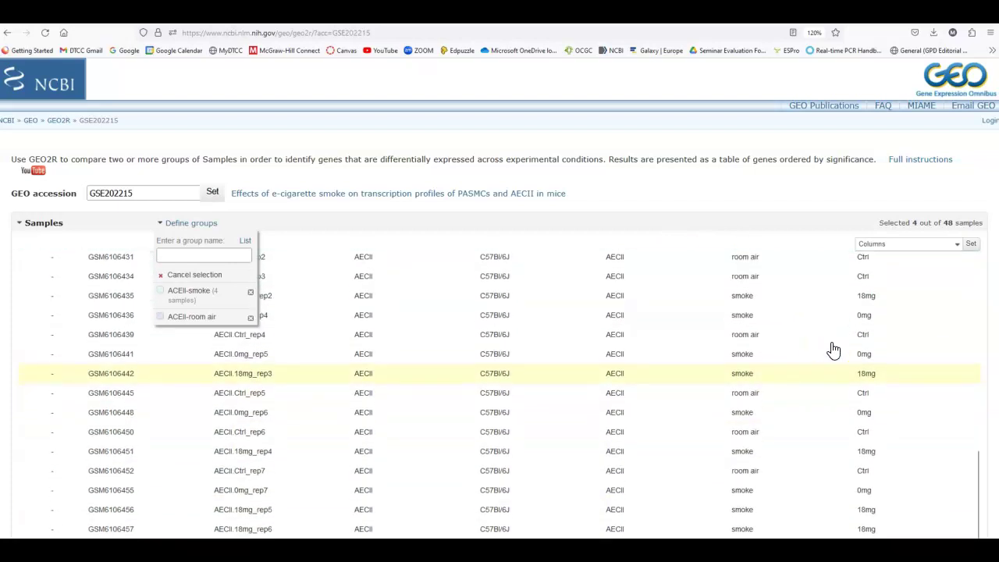
{"action": "scroll", "coordinate": [832, 350], "scroll_direction": "up", "scroll_amount": 1}
{"action": "left_click", "coordinate": [804, 314]}
{"action": "left_click", "coordinate": [792, 335], "text": "shift"}
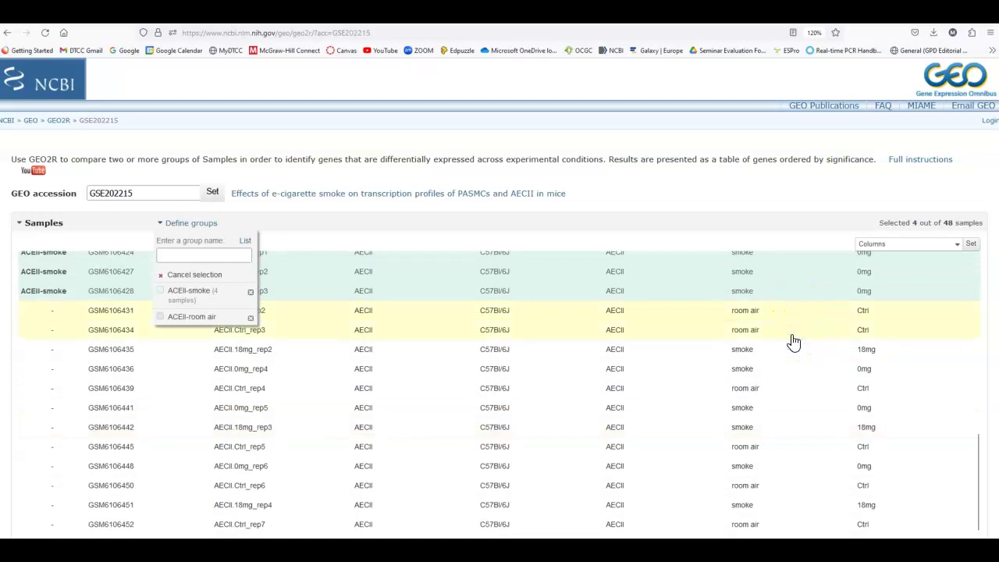
{"action": "left_click", "coordinate": [783, 390], "text": "ctrl"}
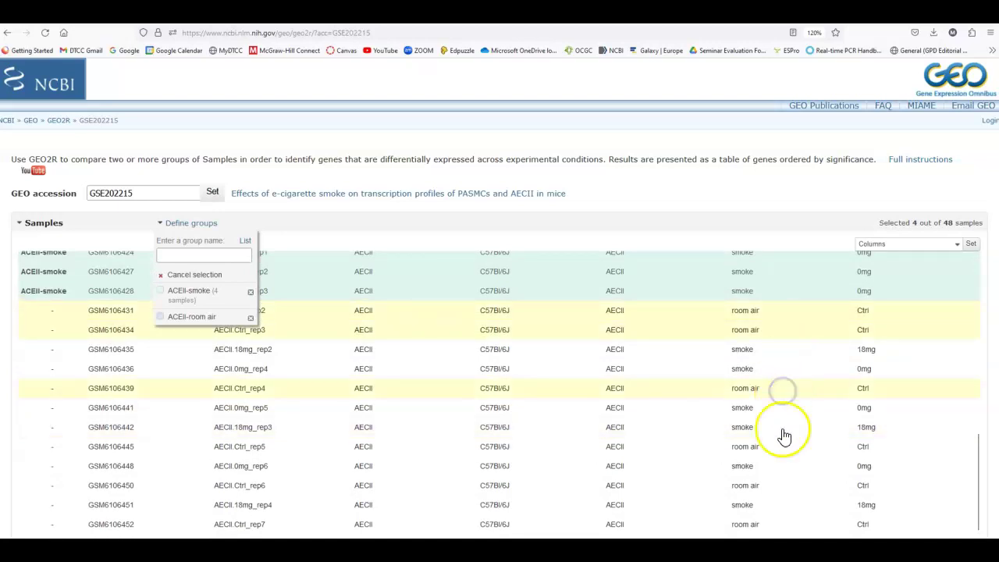
{"action": "left_click", "coordinate": [777, 457], "text": "ctrl"}
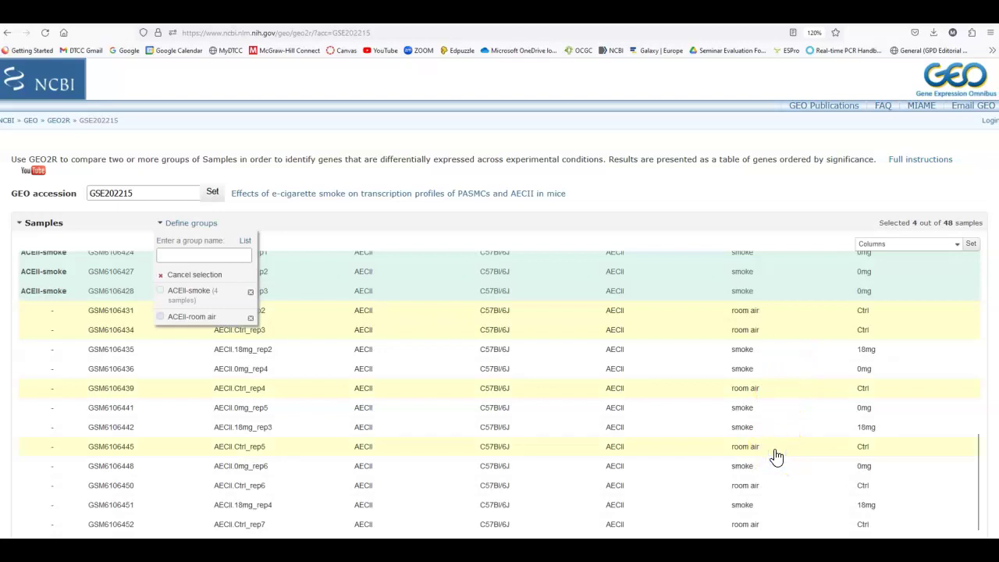
Step: Assign the four selected room-air samples to the ACEII-room air group
{"action": "left_click", "coordinate": [201, 321]}
{"action": "left_click", "coordinate": [201, 321]}
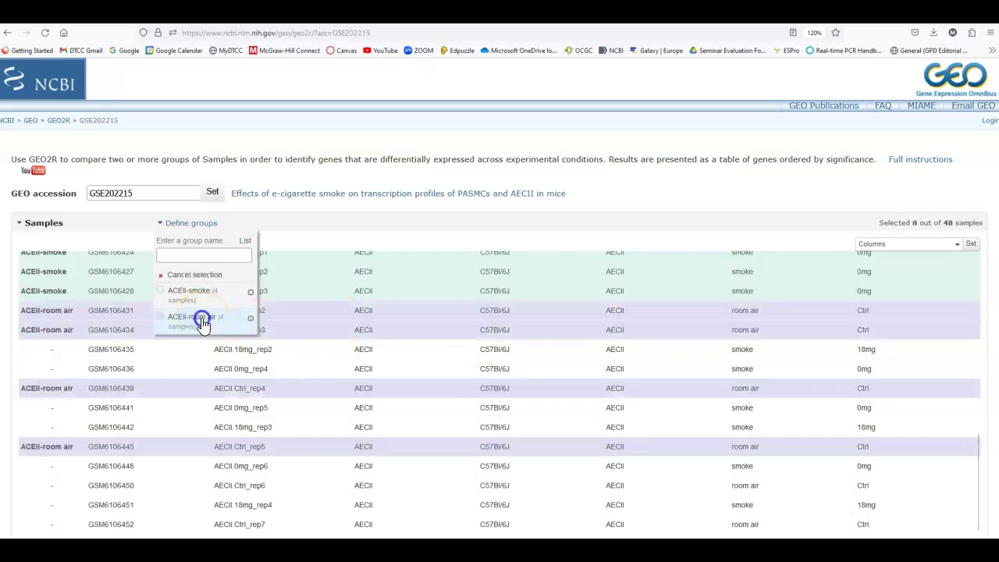
{"action": "left_click", "coordinate": [285, 312]}
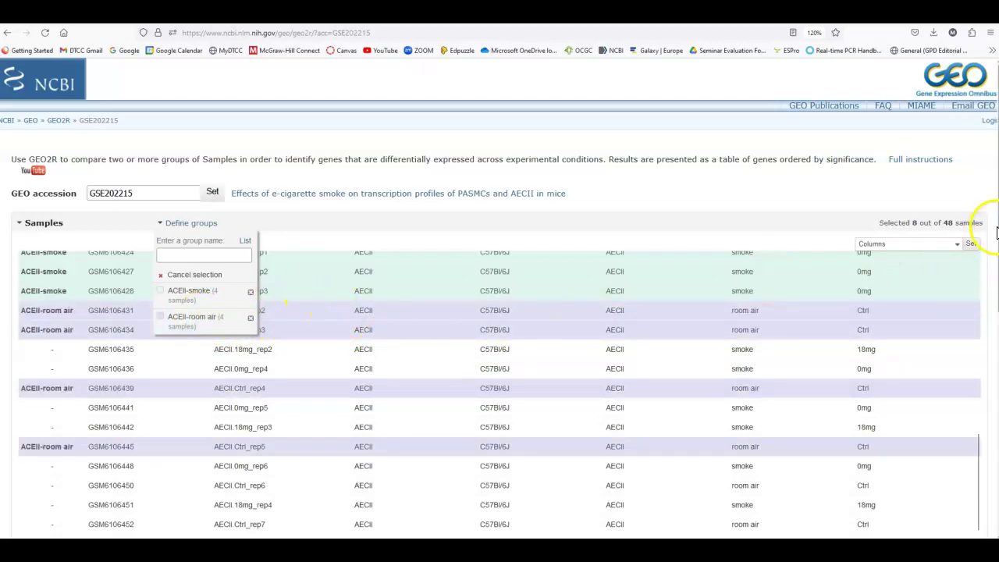
{"action": "scroll", "coordinate": [991, 234], "scroll_direction": "down", "scroll_amount": 5}
Step: Run the GEO2R comparison of ACEII-smoke versus ACEII-room air
{"action": "left_click", "coordinate": [52, 345]}
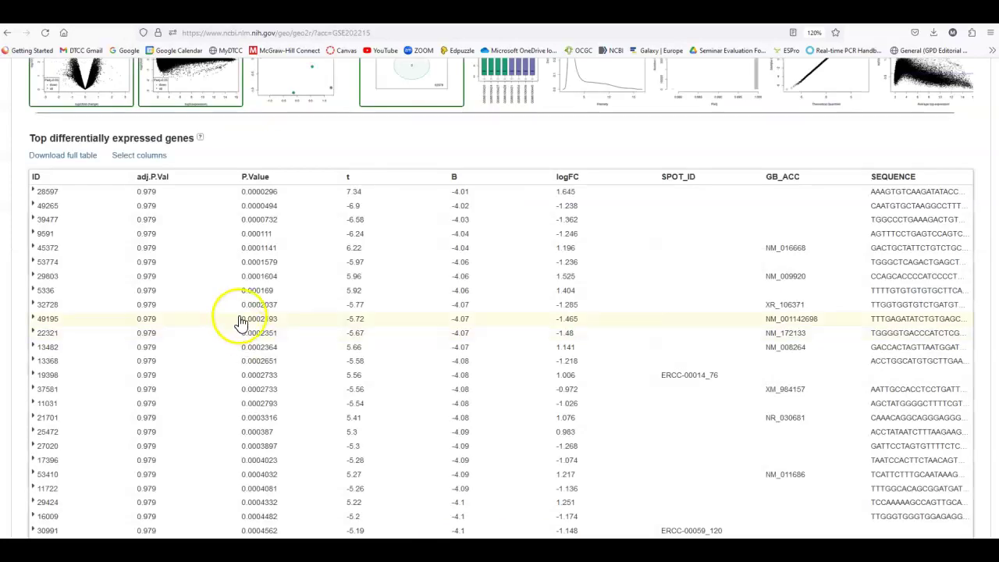
{"action": "scroll", "coordinate": [382, 221], "scroll_direction": "up", "scroll_amount": 4}
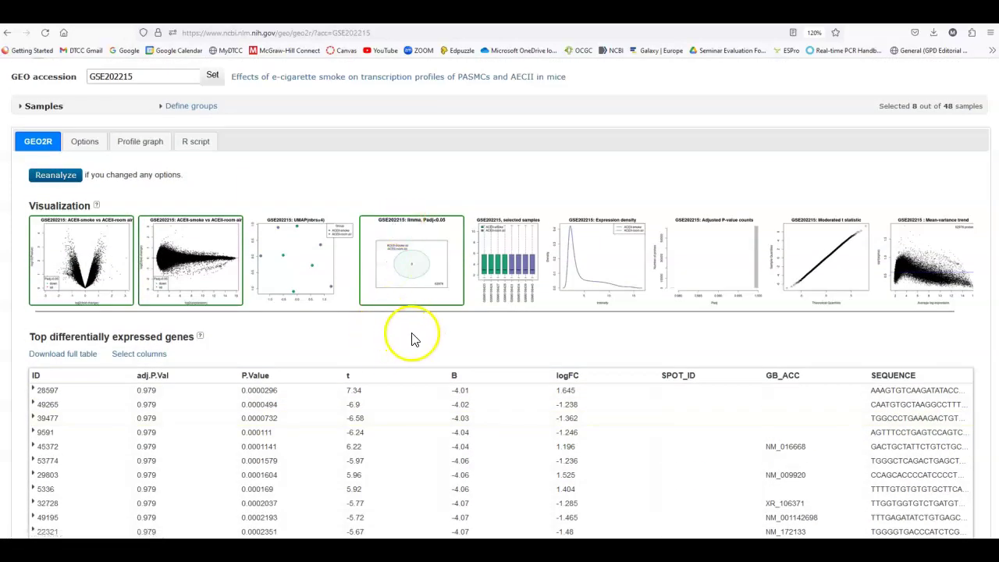
{"action": "scroll", "coordinate": [413, 339], "scroll_direction": "down", "scroll_amount": 1}
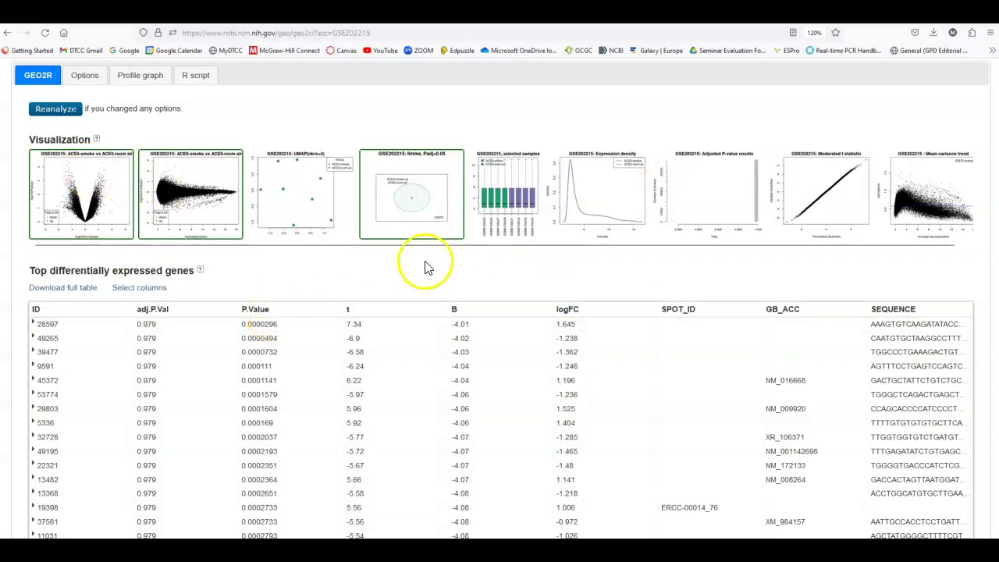
{"action": "scroll", "coordinate": [435, 255], "scroll_direction": "down", "scroll_amount": 1}
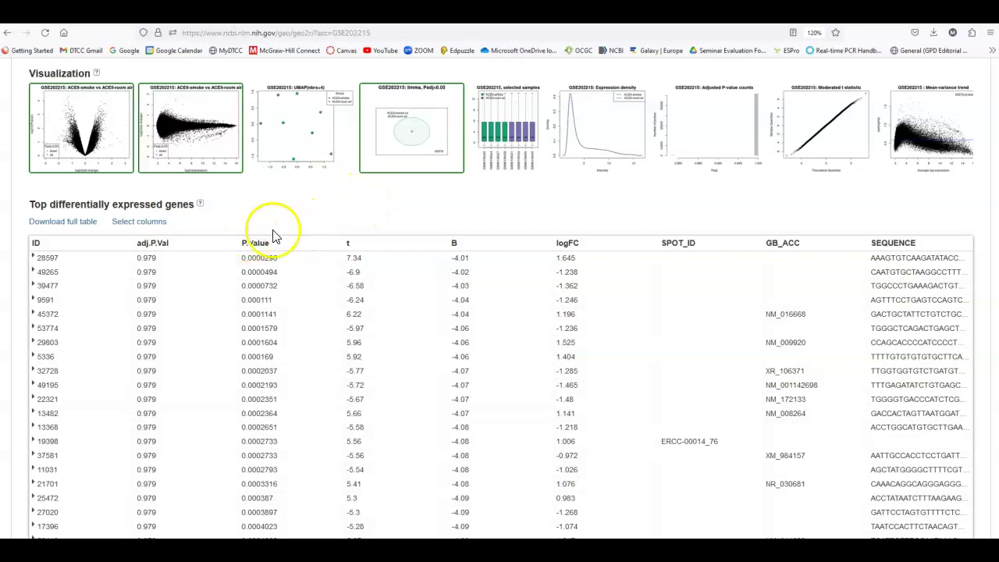
{"action": "scroll", "coordinate": [277, 246], "scroll_direction": "down", "scroll_amount": 1}
{"action": "scroll", "coordinate": [279, 234], "scroll_direction": "up", "scroll_amount": 1}
{"action": "scroll", "coordinate": [305, 262], "scroll_direction": "down", "scroll_amount": 12}
{"action": "scroll", "coordinate": [304, 255], "scroll_direction": "up", "scroll_amount": 13}
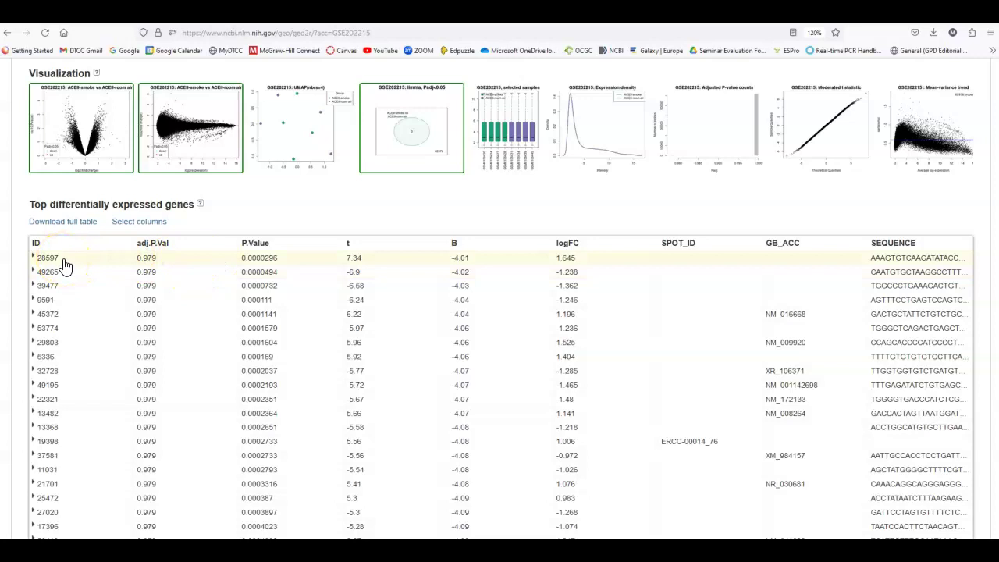
Step: Expand gene 28597's row to view its per-sample expression bar chart
{"action": "double_click", "coordinate": [66, 264]}
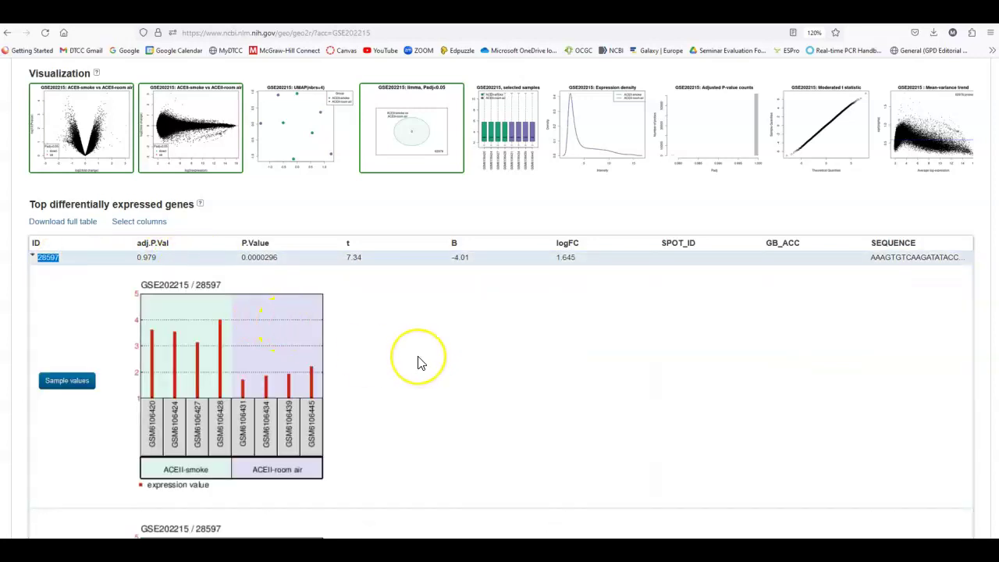
{"action": "scroll", "coordinate": [418, 363], "scroll_direction": "down", "scroll_amount": 2}
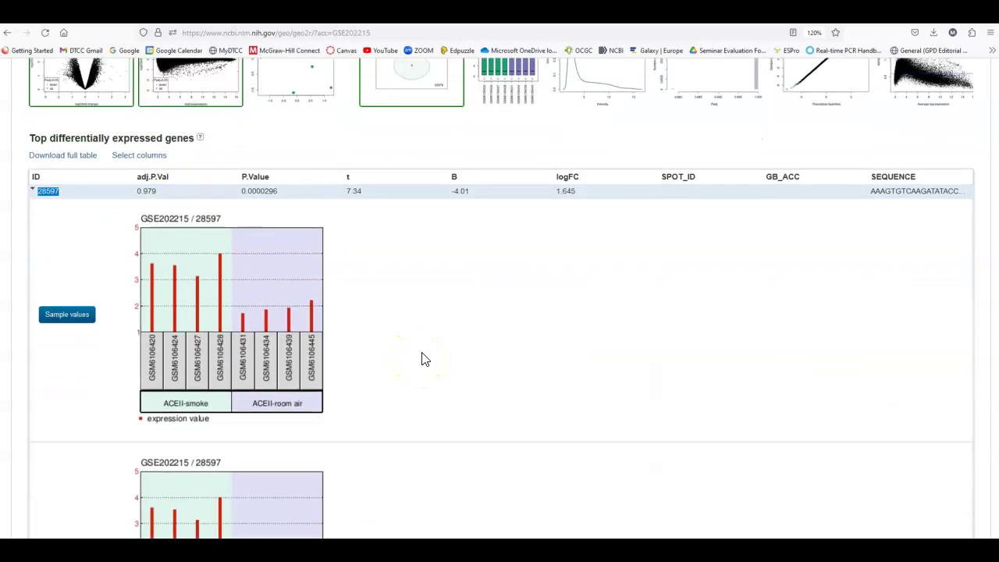
{"action": "scroll", "coordinate": [422, 359], "scroll_direction": "up", "scroll_amount": 2}
{"action": "left_click", "coordinate": [422, 369]}
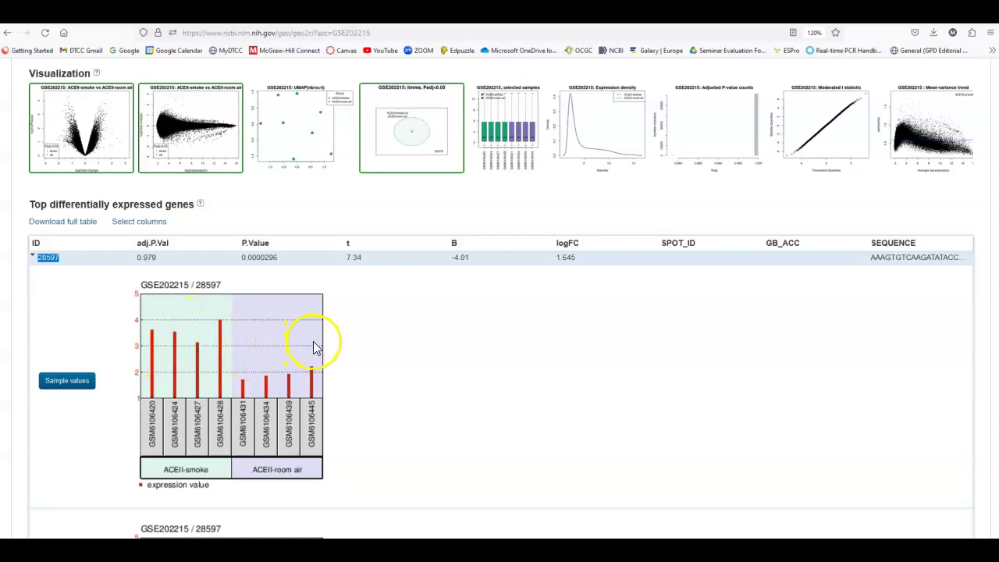
{"action": "scroll", "coordinate": [320, 344], "scroll_direction": "down", "scroll_amount": 5}
{"action": "scroll", "coordinate": [367, 312], "scroll_direction": "down", "scroll_amount": 5}
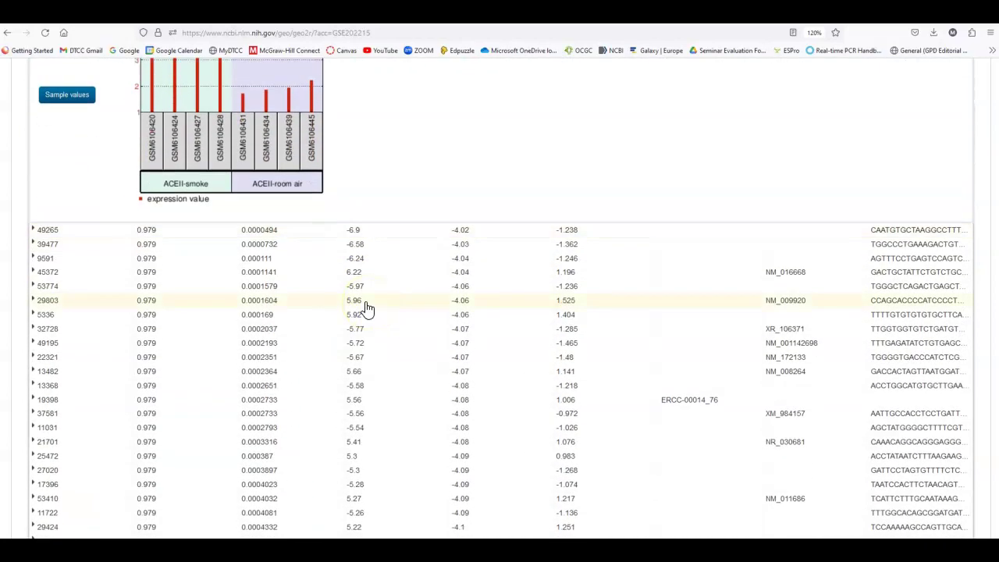
{"action": "scroll", "coordinate": [367, 309], "scroll_direction": "down", "scroll_amount": 1}
{"action": "scroll", "coordinate": [366, 309], "scroll_direction": "down", "scroll_amount": 1}
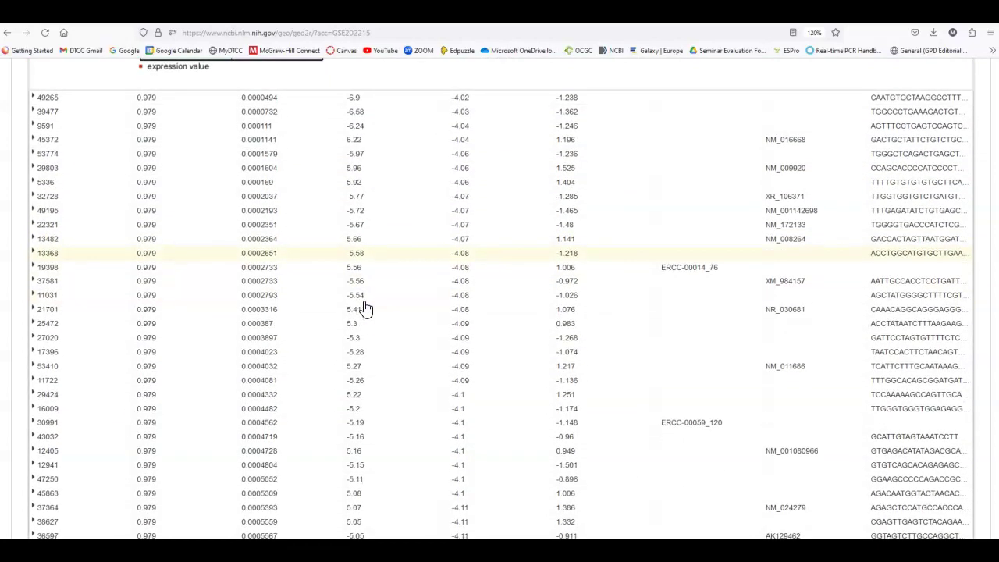
{"action": "scroll", "coordinate": [367, 308], "scroll_direction": "up", "scroll_amount": 1}
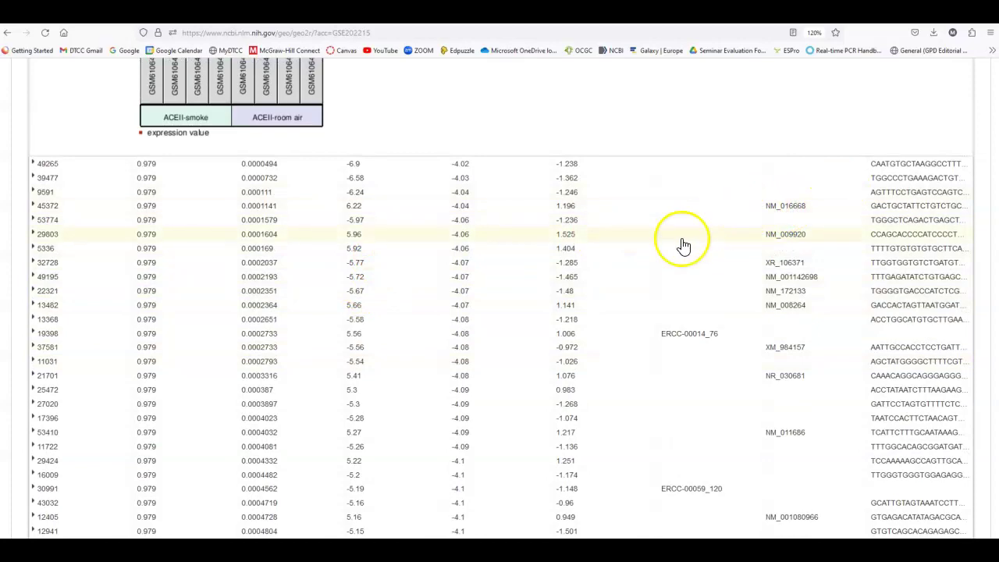
{"action": "scroll", "coordinate": [332, 332], "scroll_direction": "down", "scroll_amount": 5}
{"action": "scroll", "coordinate": [340, 316], "scroll_direction": "up", "scroll_amount": 11}
{"action": "scroll", "coordinate": [343, 312], "scroll_direction": "up", "scroll_amount": 1}
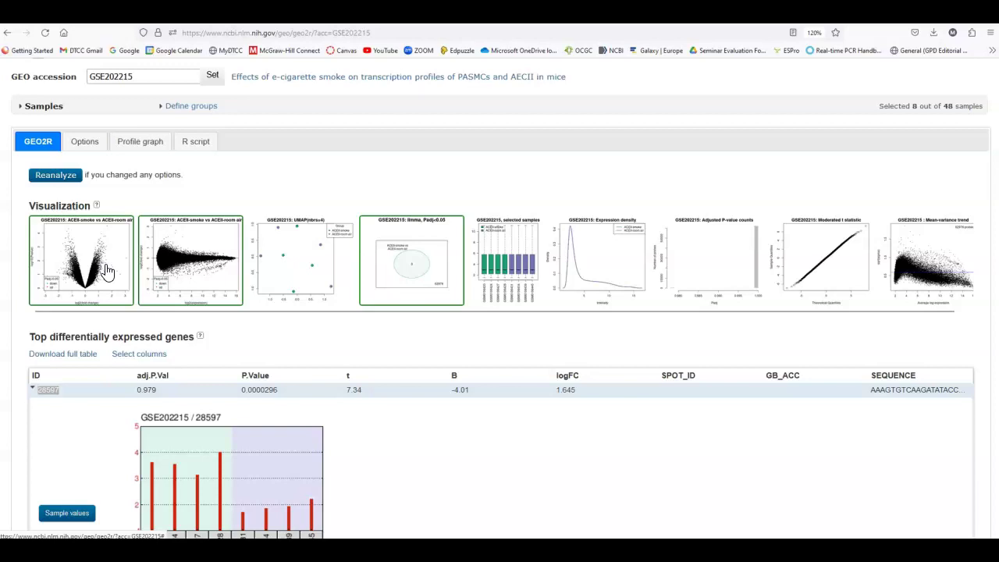
Step: Enlarge the ACEII-smoke vs ACEII-room air volcano plot of -log10(P value) against log2(fold change)
{"action": "left_click", "coordinate": [108, 270]}
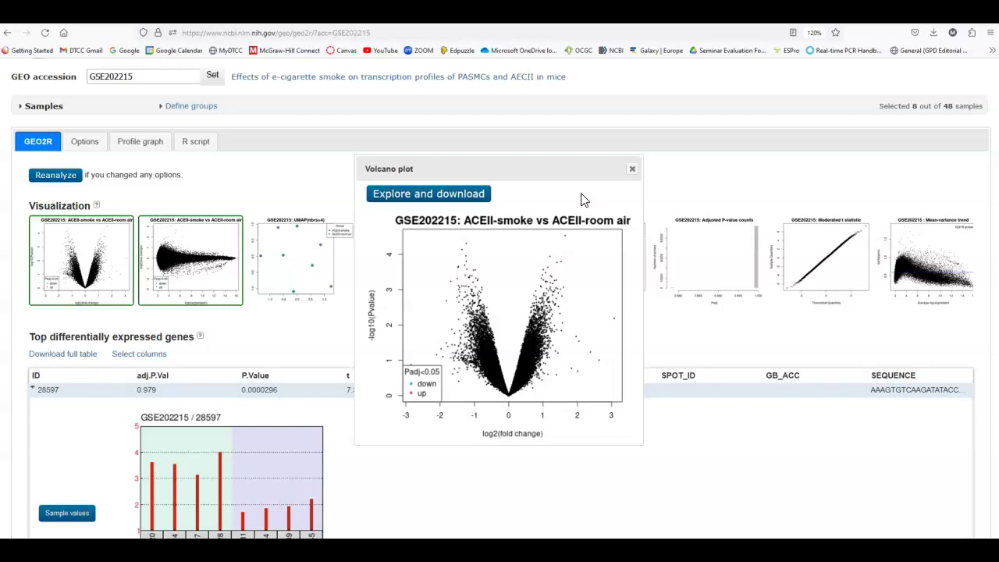
{"action": "left_click", "coordinate": [559, 212]}
{"action": "left_click", "coordinate": [421, 201]}
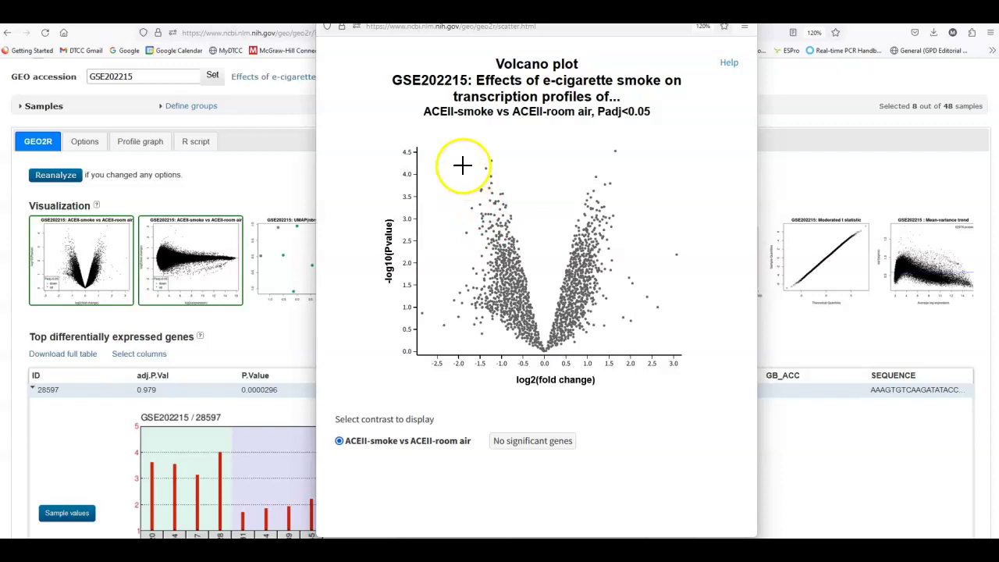
{"action": "mouse_move", "coordinate": [595, 270]}
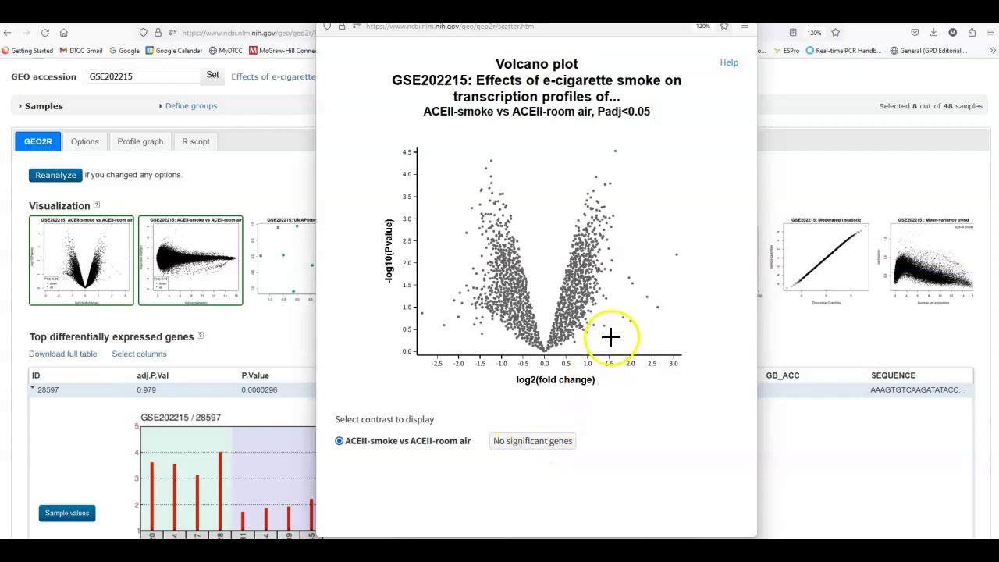
{"action": "mouse_move", "coordinate": [629, 280]}
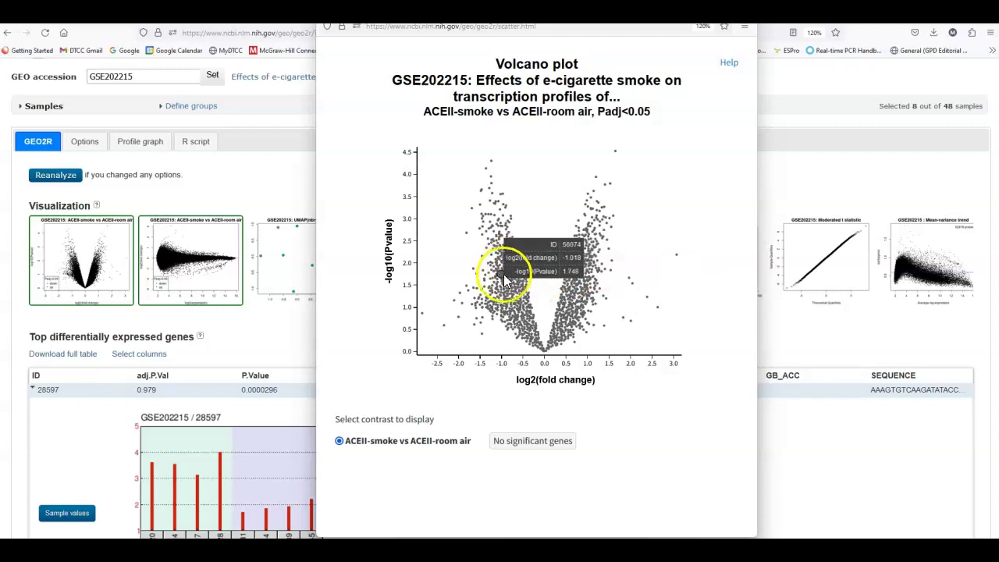
{"action": "mouse_move", "coordinate": [508, 287]}
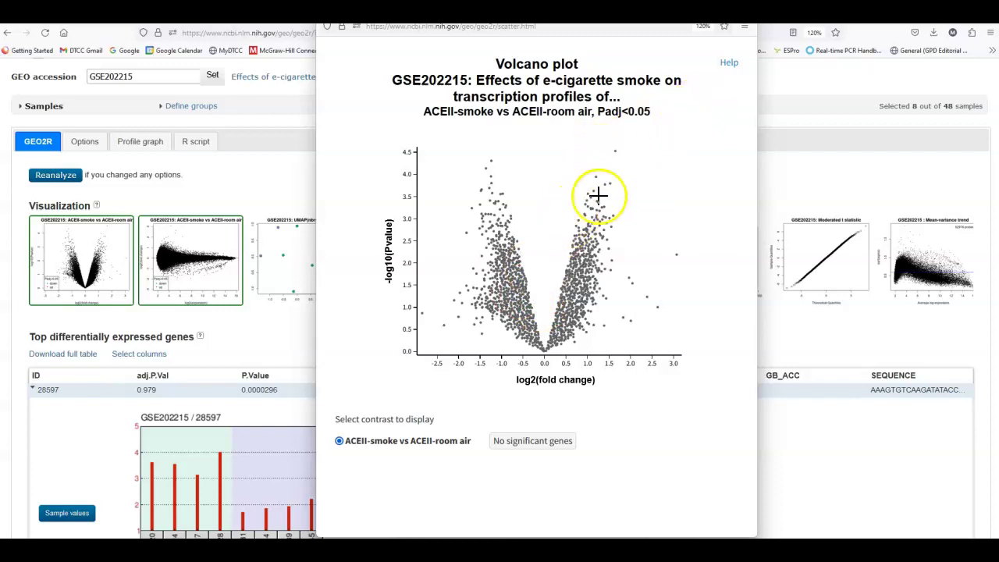
{"action": "key", "text": "ctrl+w"}
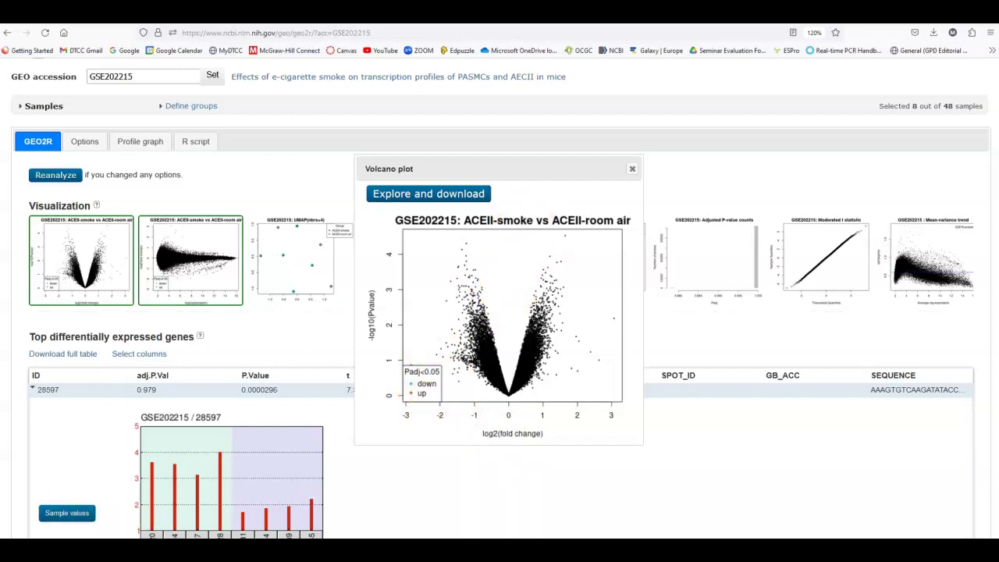
Step: View the interactive mean-difference plot, then close the Meandiff window and the enlarged plot
{"action": "left_click", "coordinate": [207, 259]}
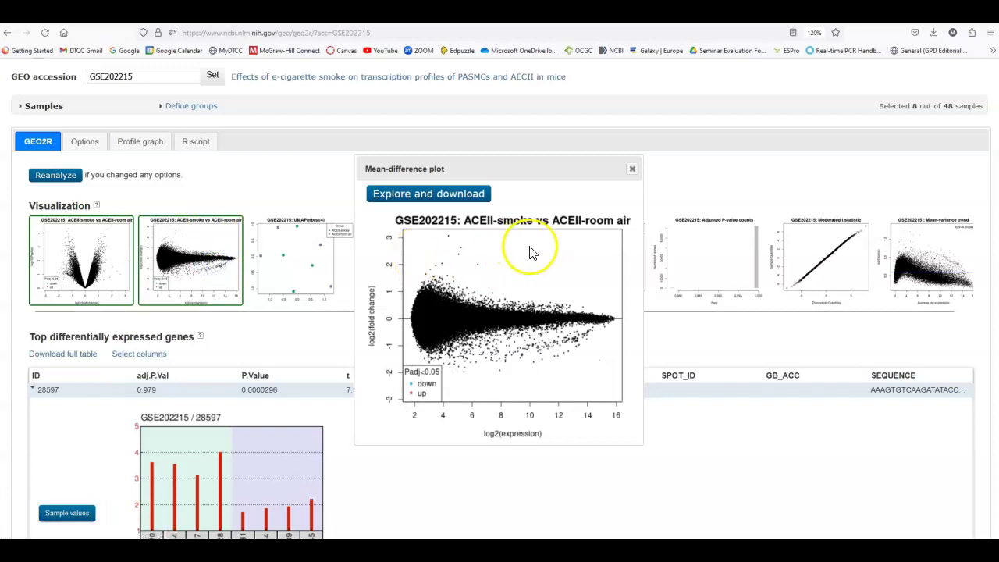
{"action": "left_click", "coordinate": [455, 199]}
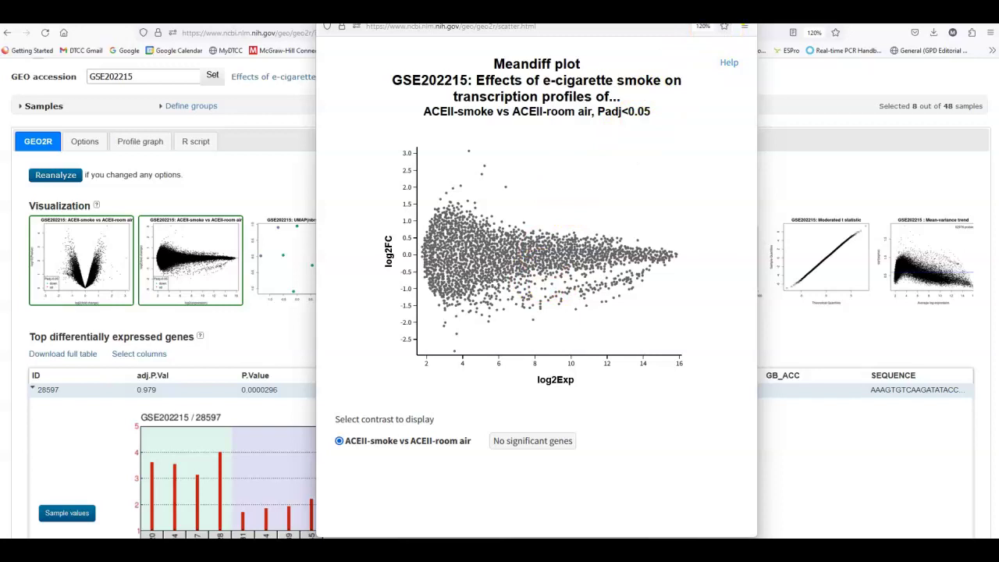
{"action": "left_click", "coordinate": [635, 44]}
{"action": "left_click", "coordinate": [291, 148]}
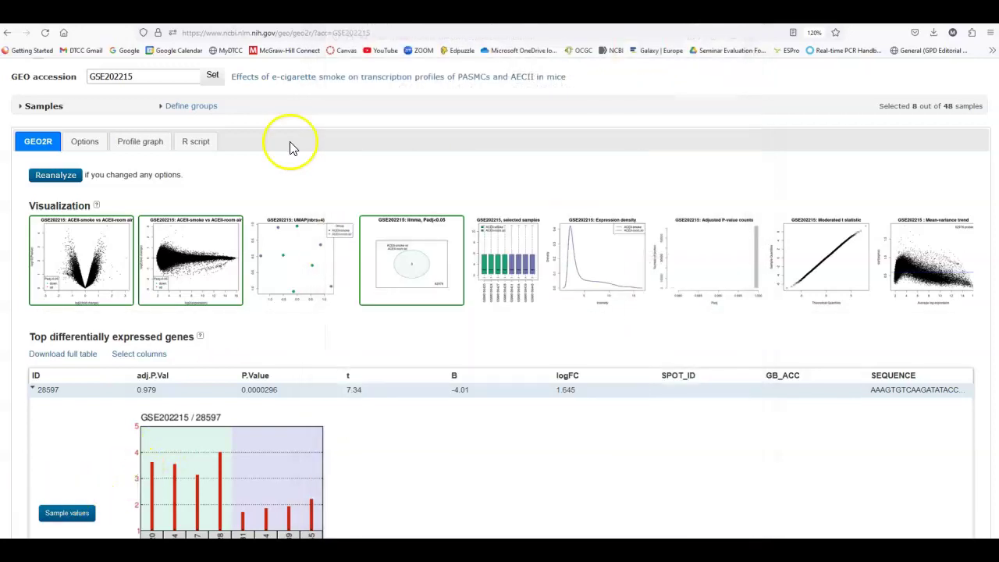
Step: Inspect the enlarged UMAP plot (nbrs=4), where smoke and room-air samples intermix, then close it
{"action": "left_click", "coordinate": [307, 264]}
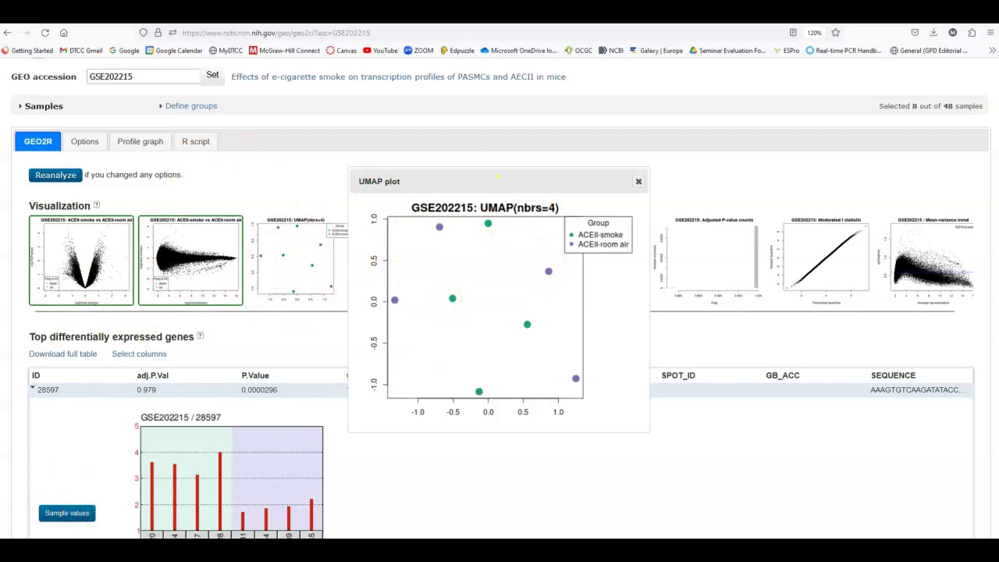
{"action": "key", "text": "Escape"}
Step: Check the limma Venn diagram: 0 genes at Padj<0.05, 62976 outside, then close it
{"action": "left_click", "coordinate": [430, 240]}
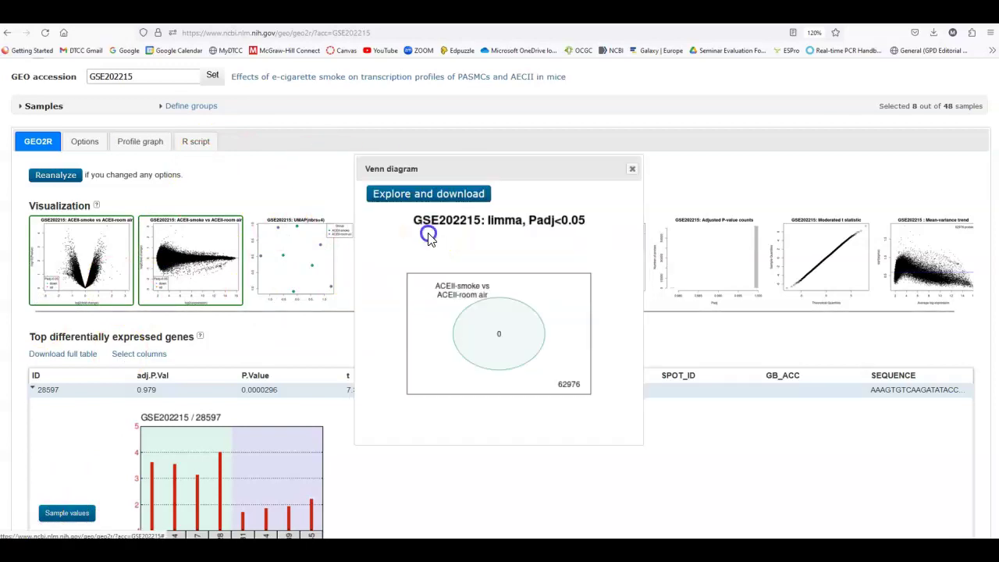
{"action": "left_click", "coordinate": [632, 171]}
{"action": "left_click", "coordinate": [523, 244]}
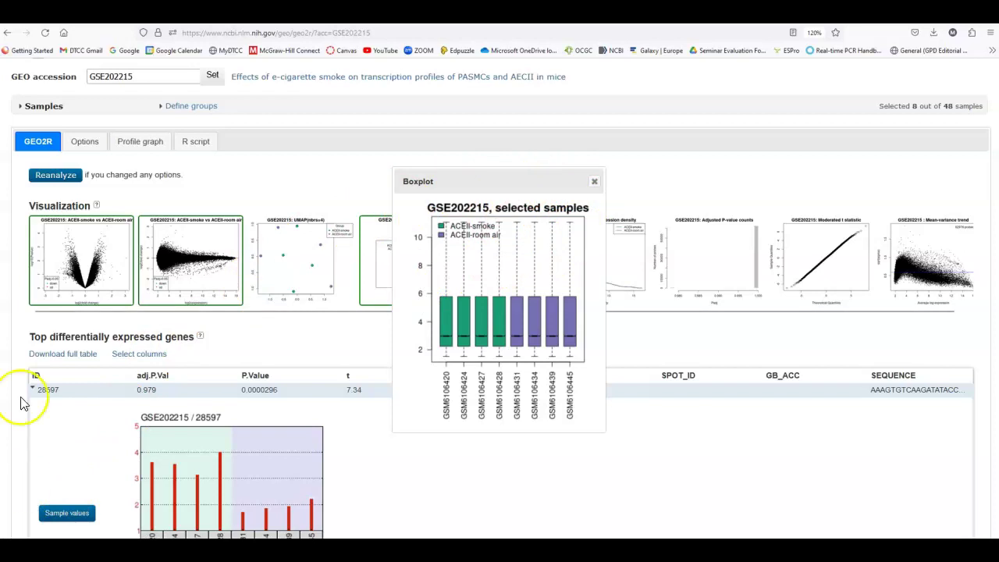
{"action": "scroll", "coordinate": [67, 446], "scroll_direction": "down", "scroll_amount": 2}
{"action": "scroll", "coordinate": [67, 445], "scroll_direction": "up", "scroll_amount": 2}
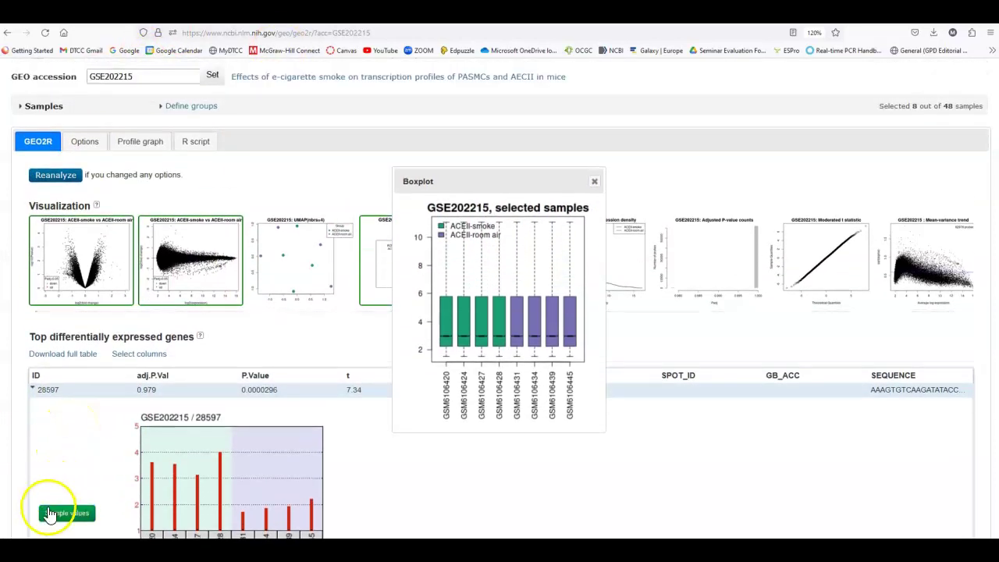
{"action": "left_click", "coordinate": [609, 251]}
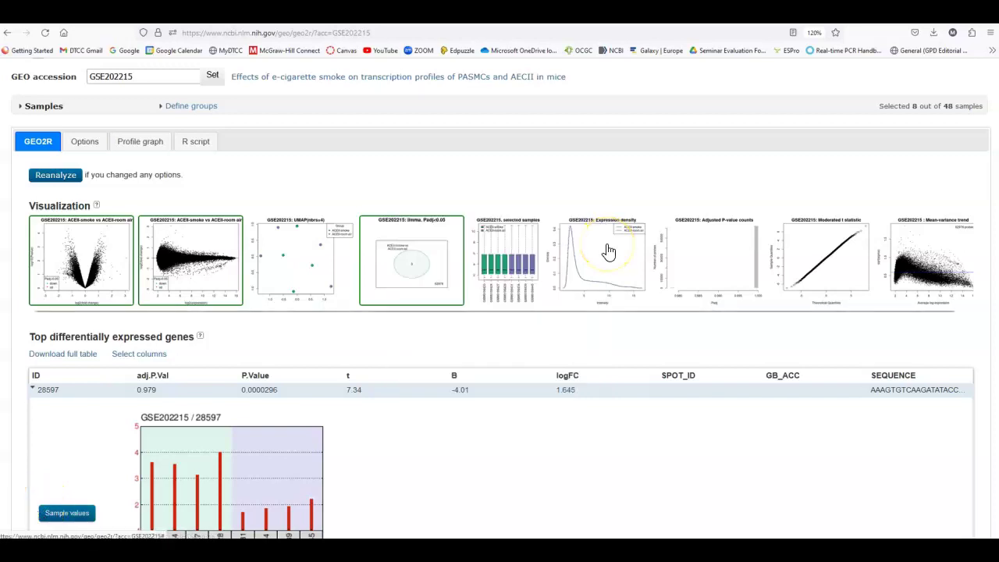
Step: Inspect the expression density plot with overlapping ACEII-smoke and room-air curves peaking near 0.42, then close it
{"action": "left_click", "coordinate": [609, 251]}
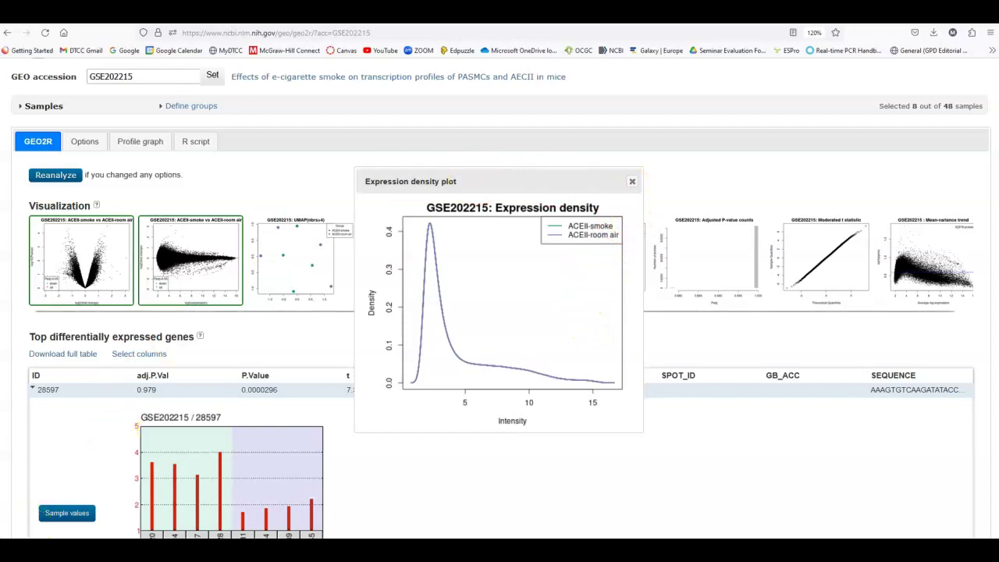
{"action": "left_click", "coordinate": [44, 531]}
{"action": "left_click", "coordinate": [725, 253]}
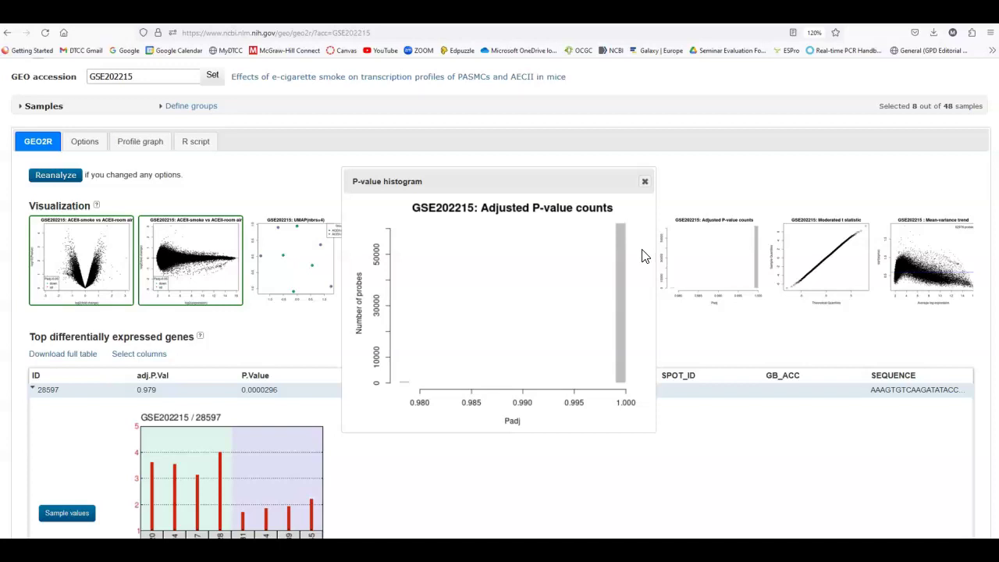
{"action": "left_click", "coordinate": [641, 265]}
{"action": "left_click", "coordinate": [645, 181]}
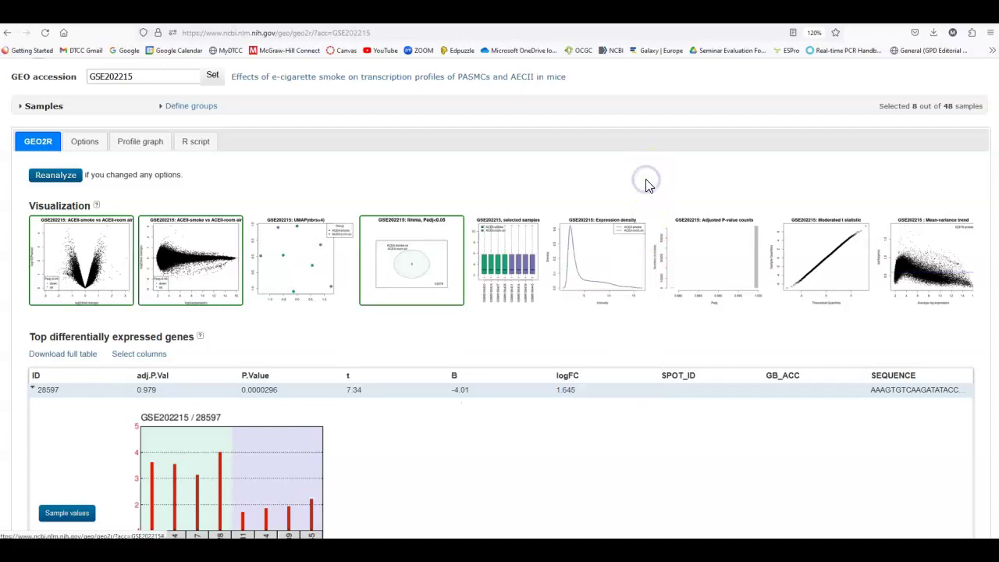
{"action": "left_click", "coordinate": [829, 263]}
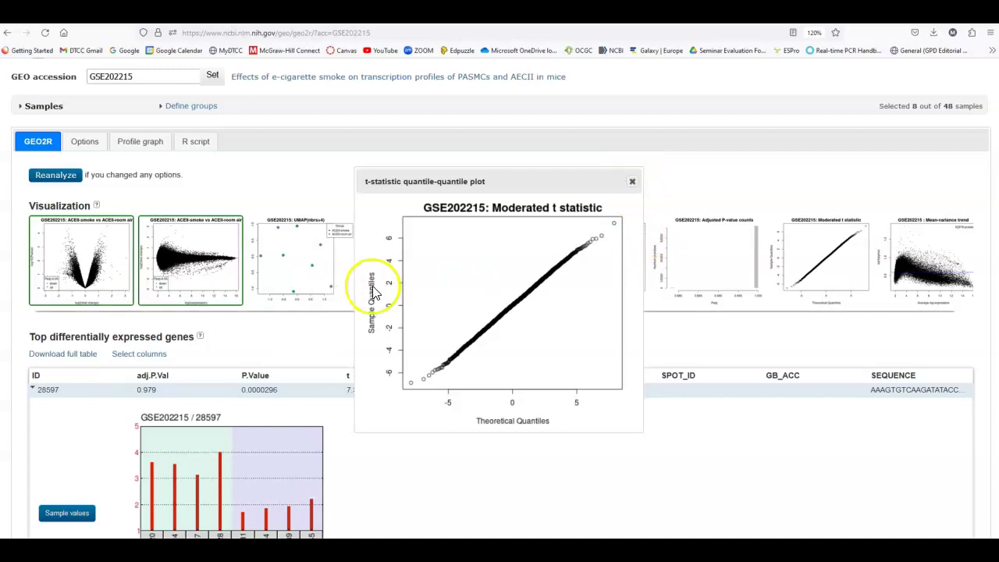
{"action": "left_click", "coordinate": [633, 184]}
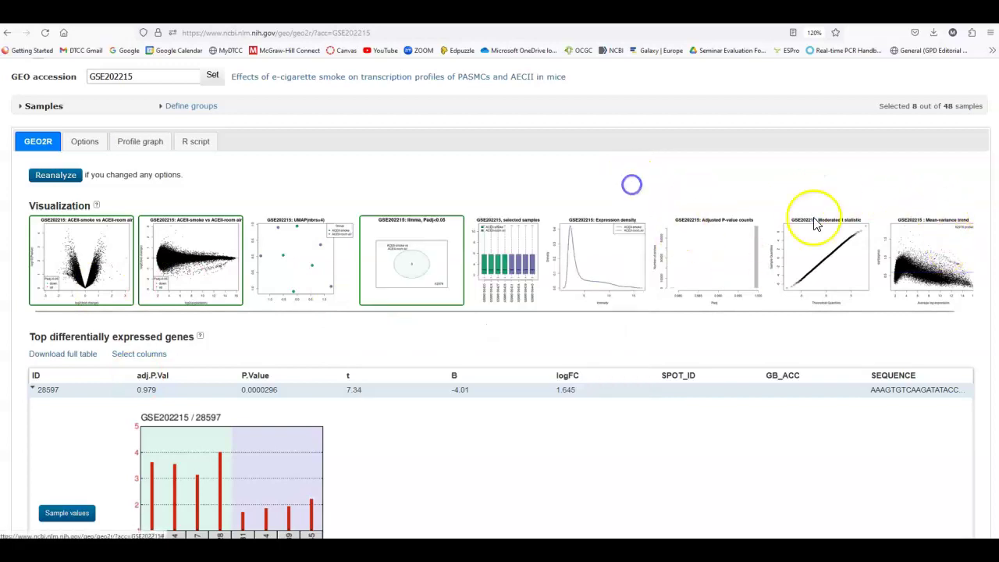
Step: Review the 62976-probe mean-variance trend plot, close it, and scroll down to lower-ranked genes
{"action": "left_click", "coordinate": [944, 252]}
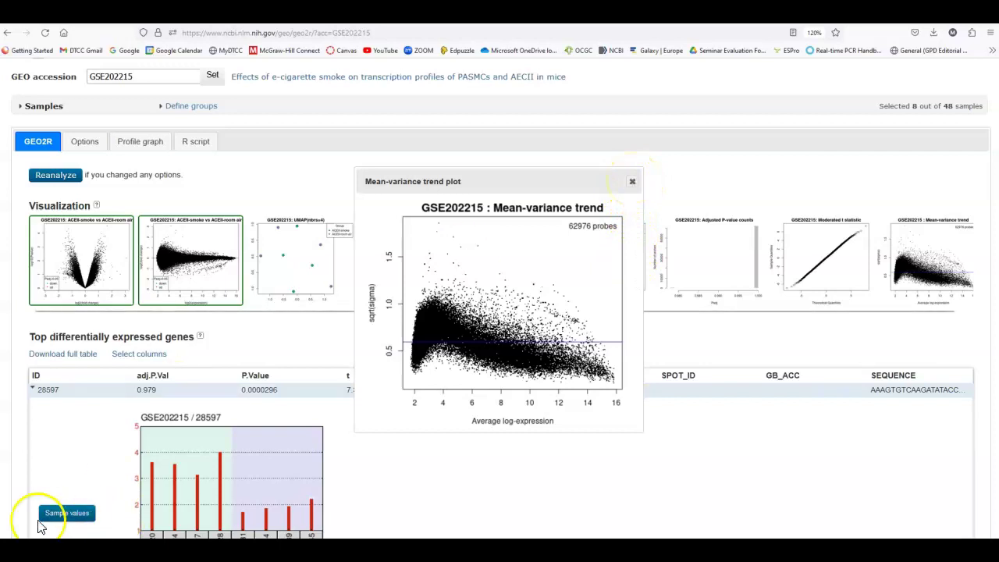
{"action": "left_click", "coordinate": [633, 182]}
{"action": "scroll", "coordinate": [633, 293], "scroll_direction": "down", "scroll_amount": 10}
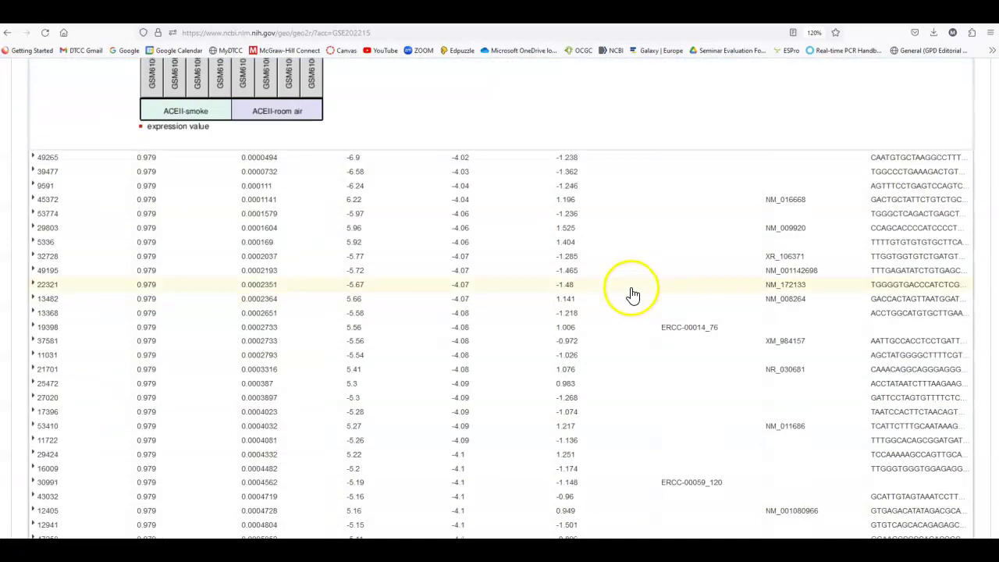
{"action": "scroll", "coordinate": [633, 293], "scroll_direction": "down", "scroll_amount": 1}
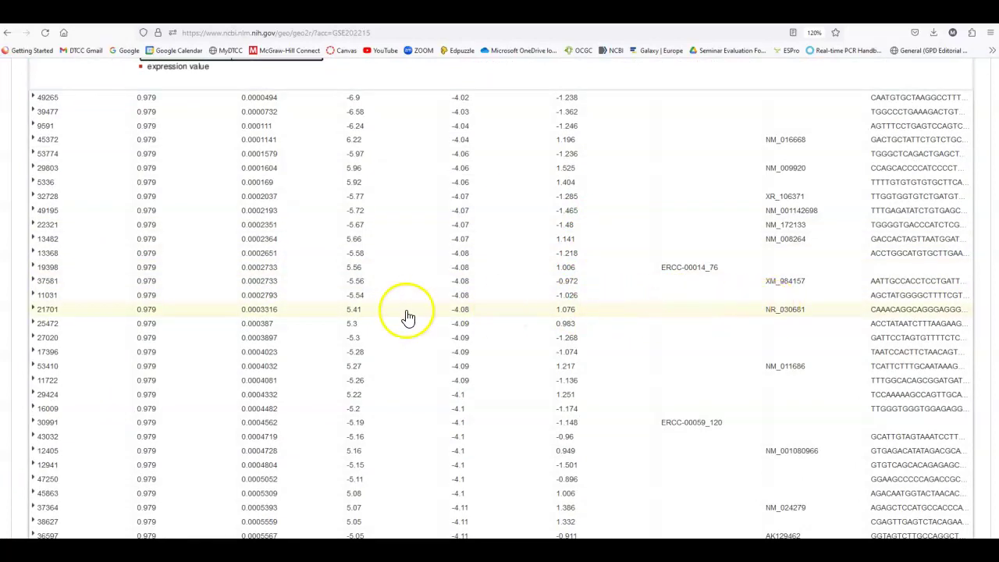
Step: Expand gene 21701's expression chart and open sample GSM6106420's record from it
{"action": "double_click", "coordinate": [45, 313]}
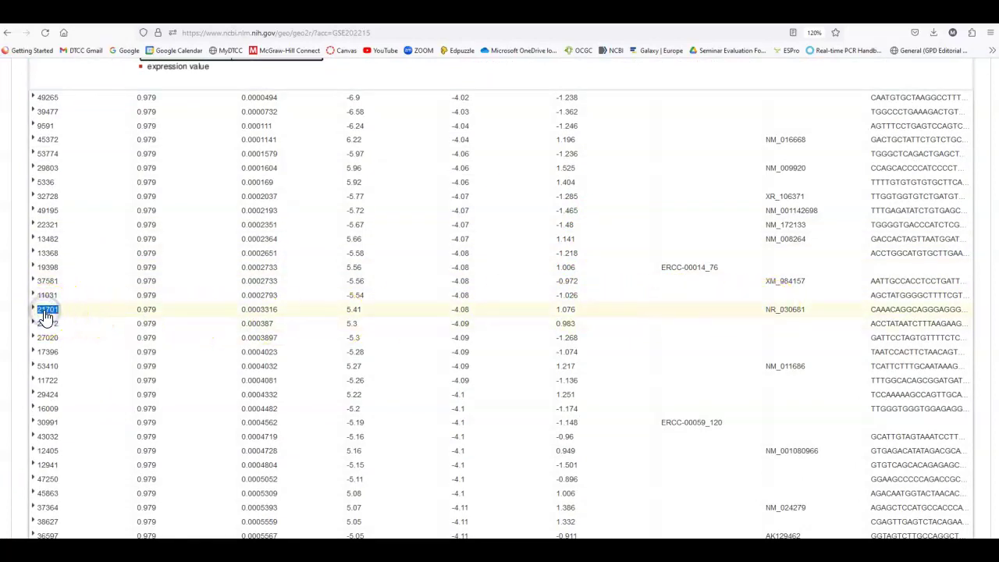
{"action": "scroll", "coordinate": [331, 343], "scroll_direction": "down", "scroll_amount": 3}
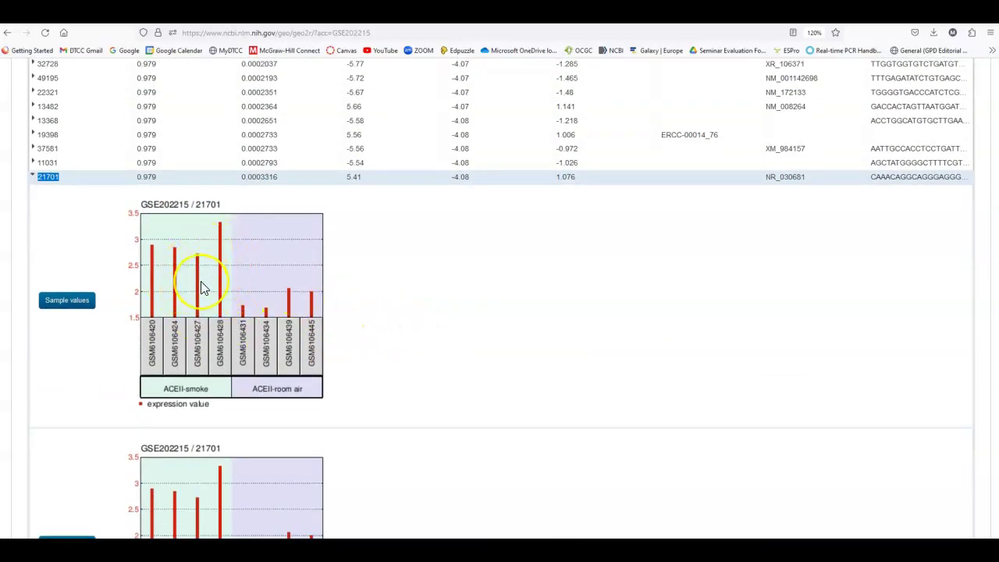
{"action": "scroll", "coordinate": [200, 289], "scroll_direction": "down", "scroll_amount": 4}
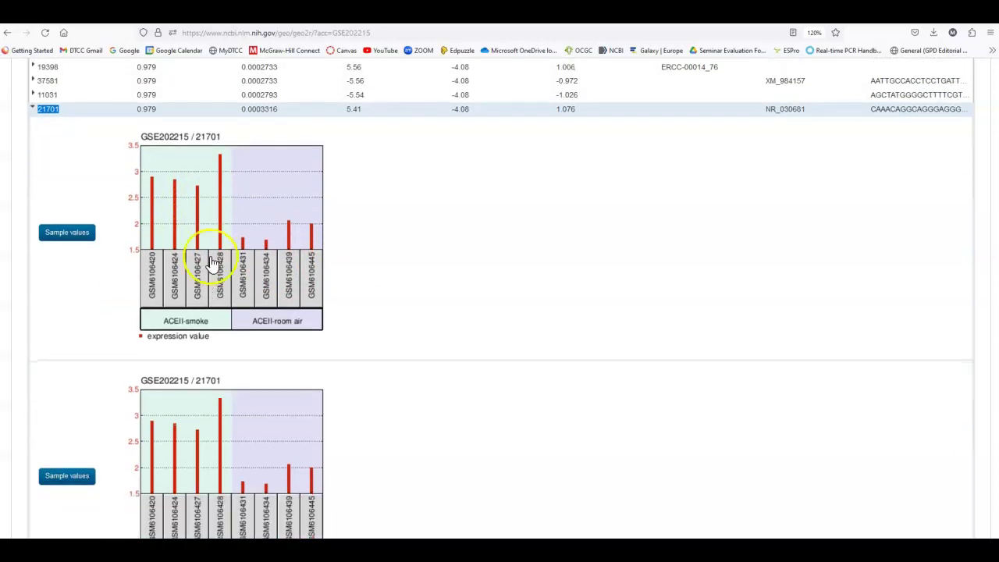
{"action": "scroll", "coordinate": [217, 237], "scroll_direction": "up", "scroll_amount": 4}
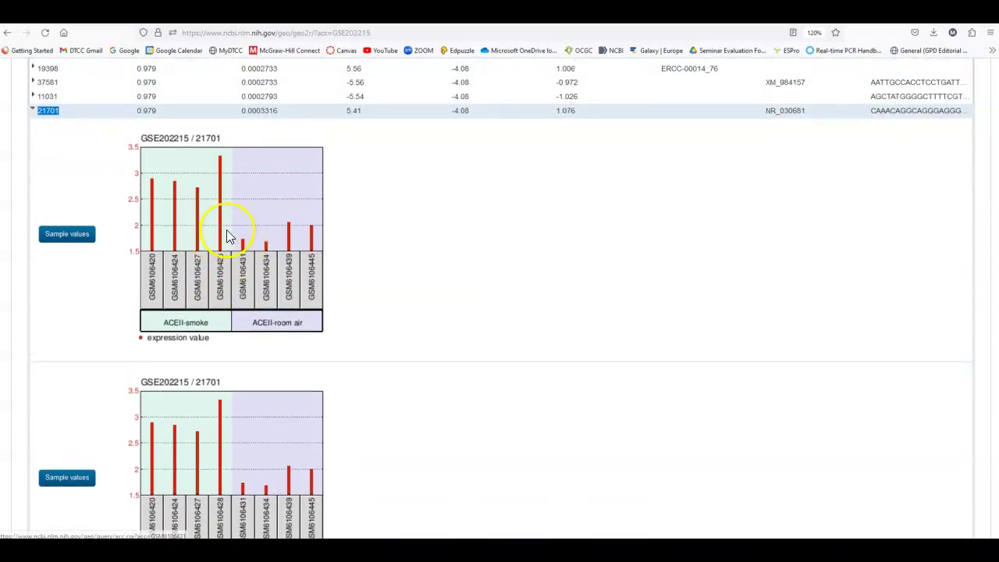
{"action": "scroll", "coordinate": [301, 256], "scroll_direction": "down", "scroll_amount": 8}
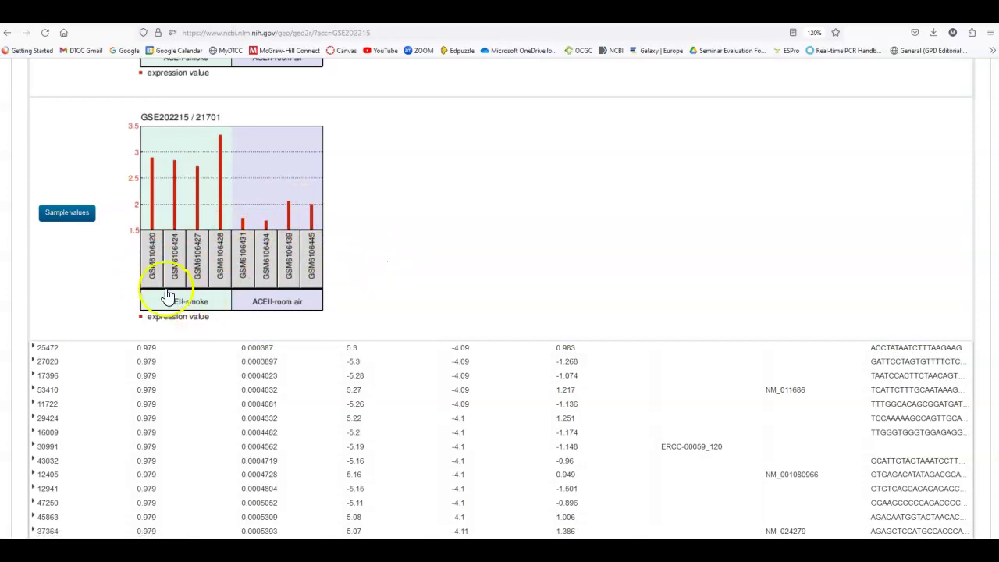
{"action": "left_click", "coordinate": [154, 264]}
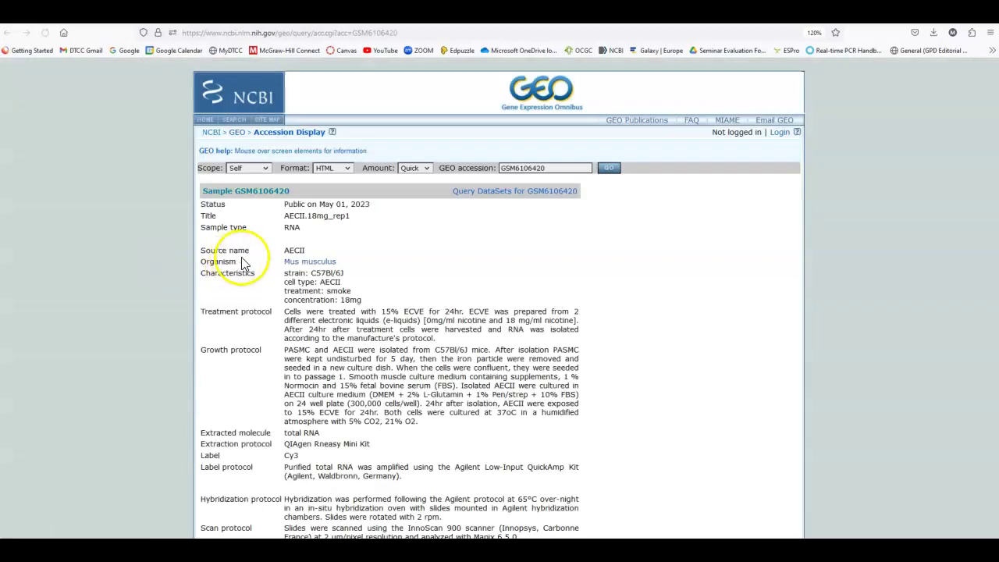
{"action": "scroll", "coordinate": [546, 273], "scroll_direction": "down", "scroll_amount": 5}
{"action": "scroll", "coordinate": [550, 271], "scroll_direction": "down", "scroll_amount": 8}
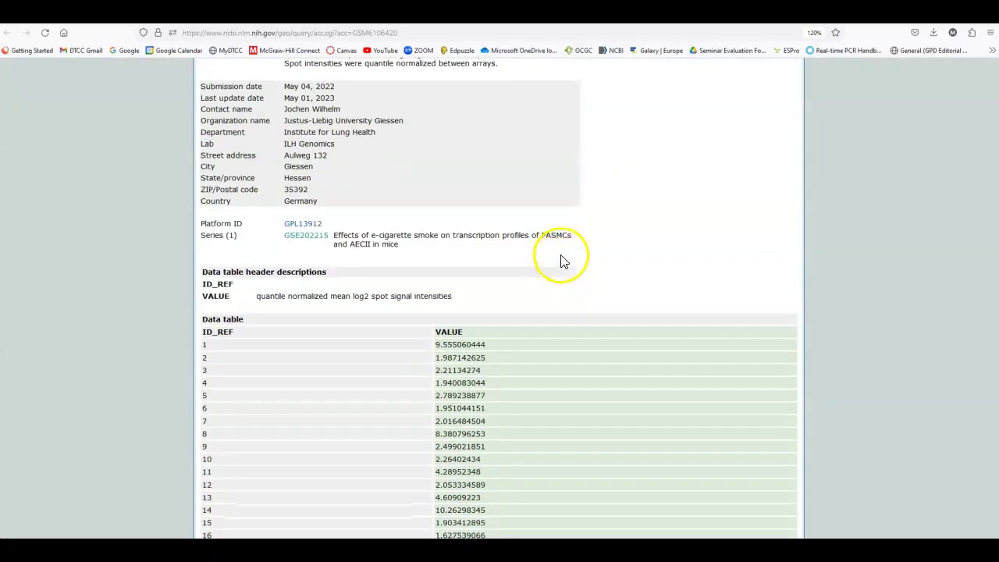
{"action": "scroll", "coordinate": [575, 256], "scroll_direction": "up", "scroll_amount": 3}
{"action": "scroll", "coordinate": [578, 257], "scroll_direction": "up", "scroll_amount": 10}
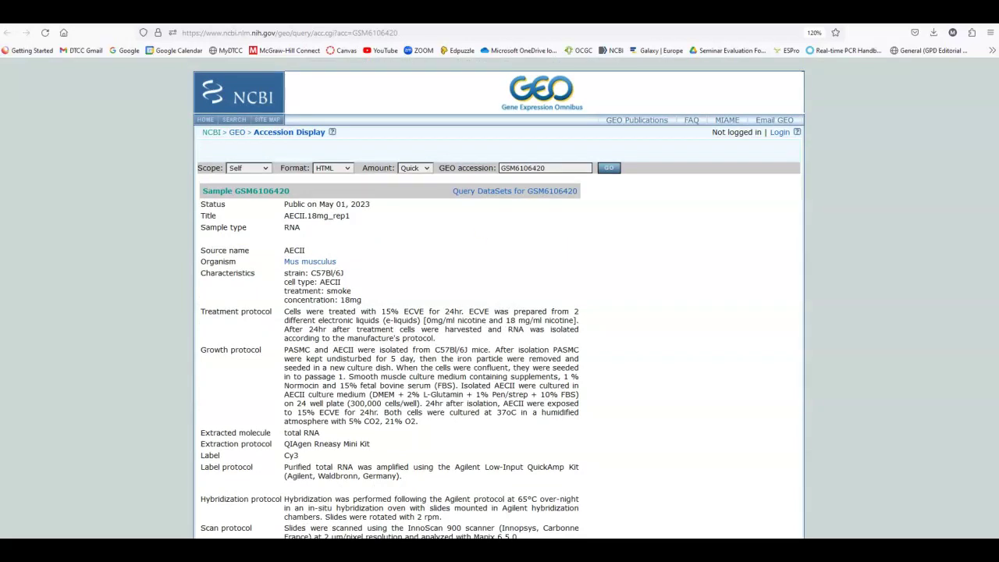